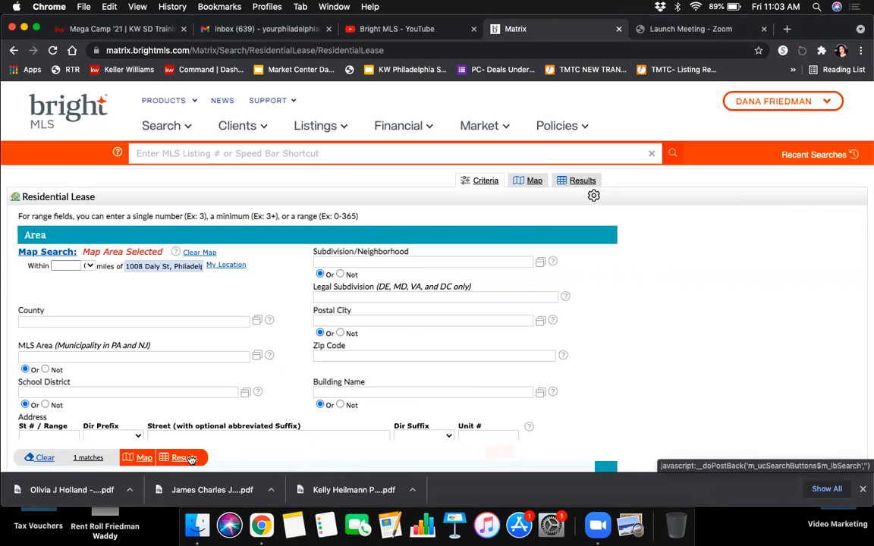
click(183, 458)
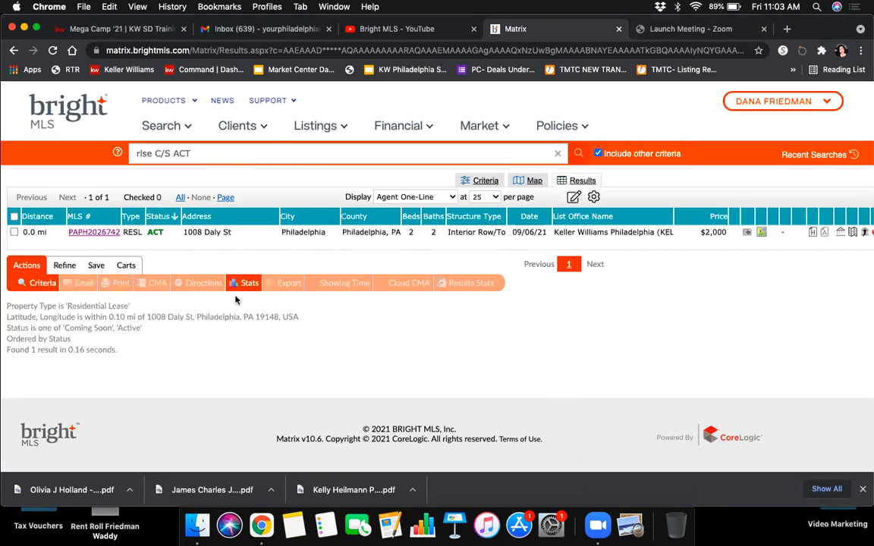
click(94, 233)
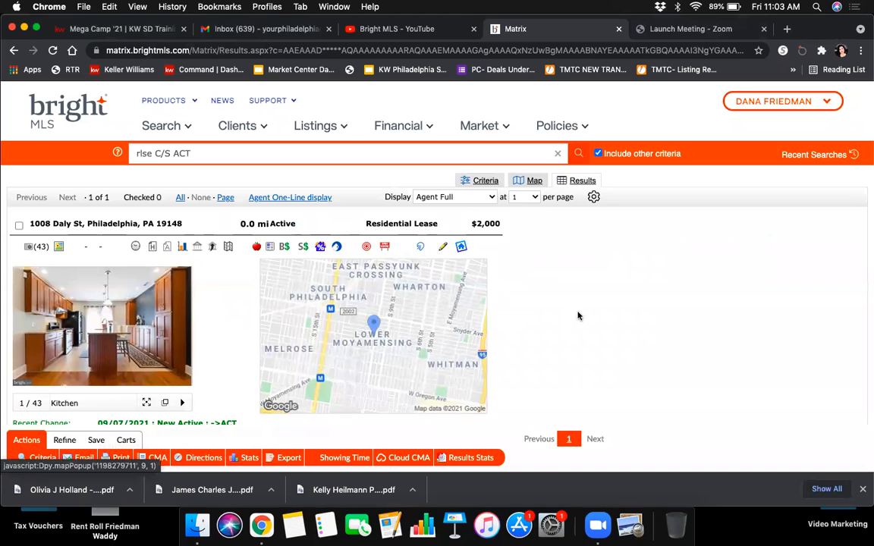
scroll(574, 320, down, 2)
scroll(574, 320, down, 3)
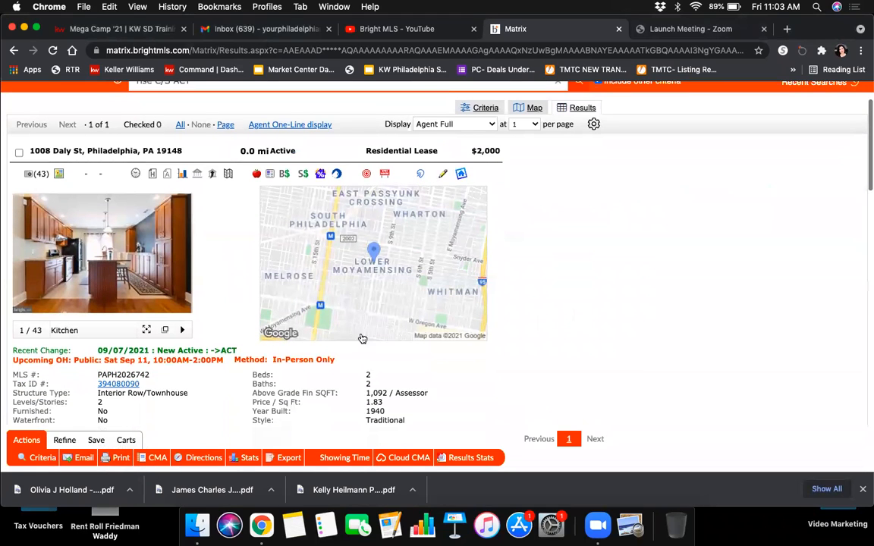
click(119, 460)
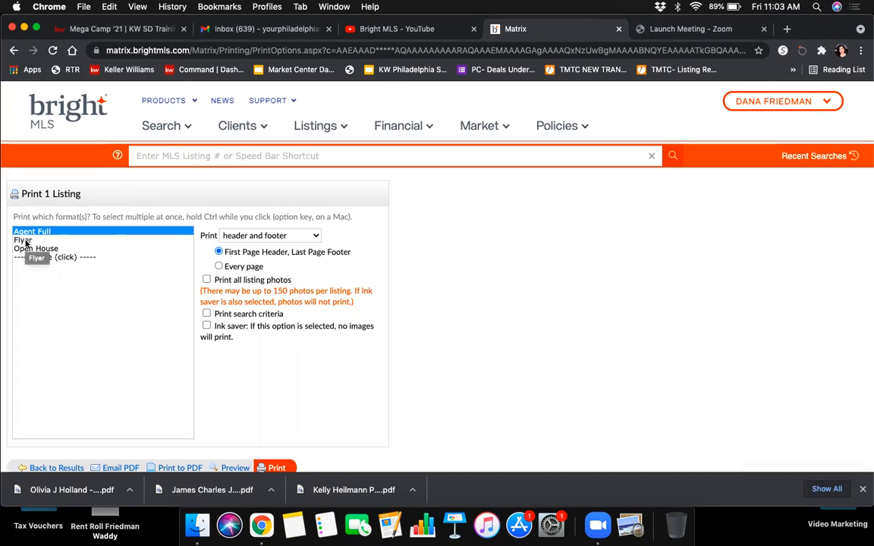
click(64, 257)
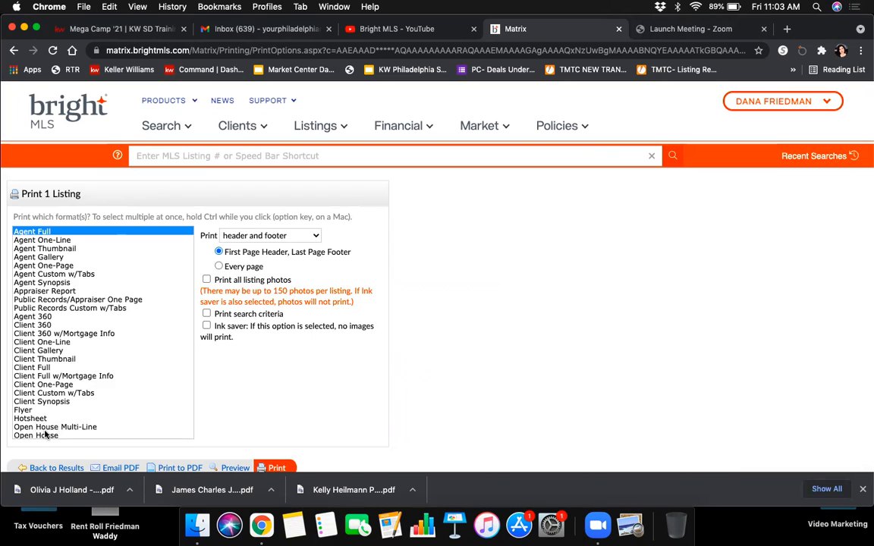
Step: Generate a print preview of the Flyer format without header or footer
click(23, 410)
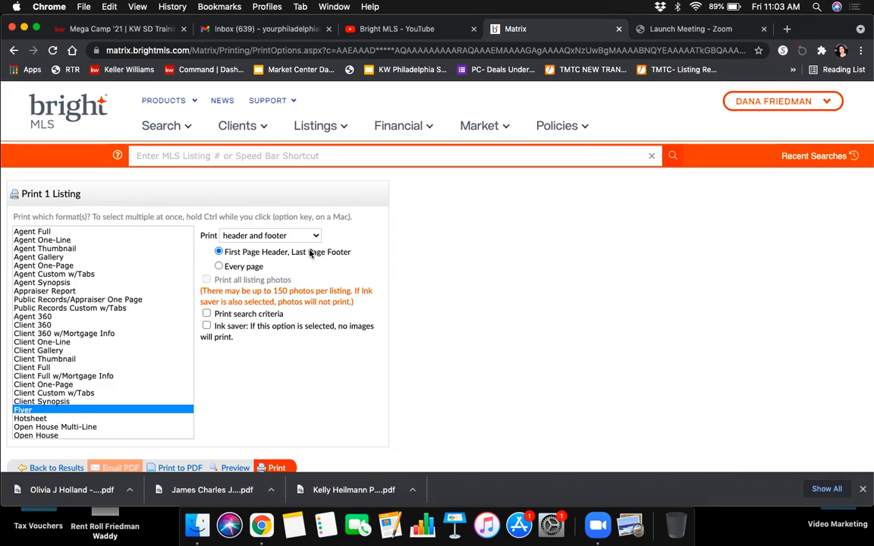
click(265, 236)
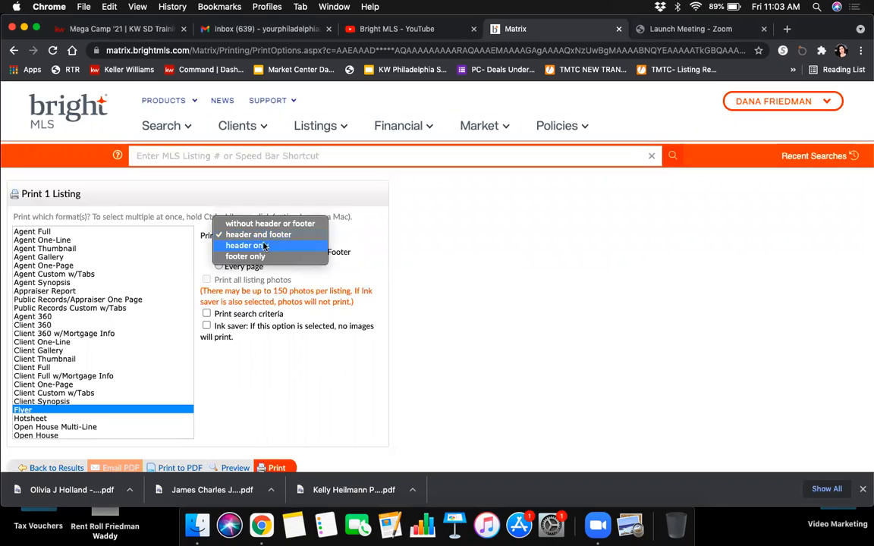
click(263, 223)
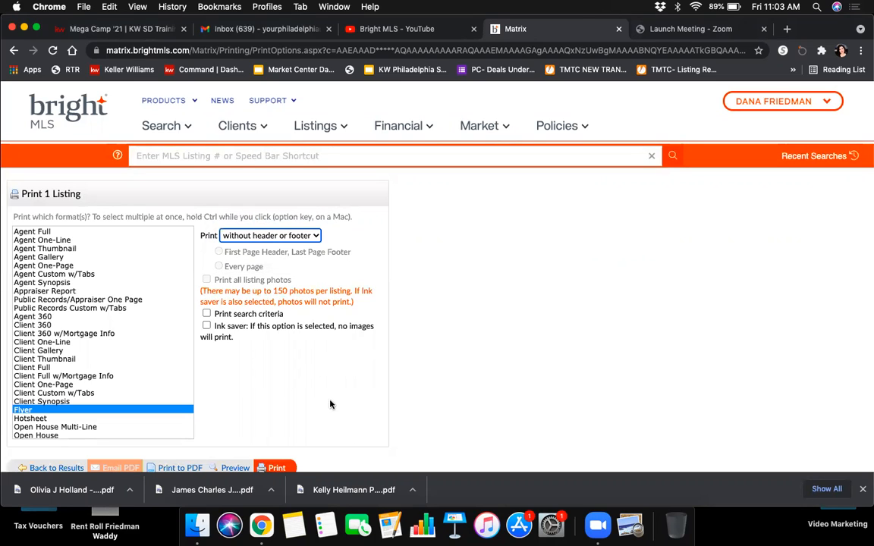
click(278, 468)
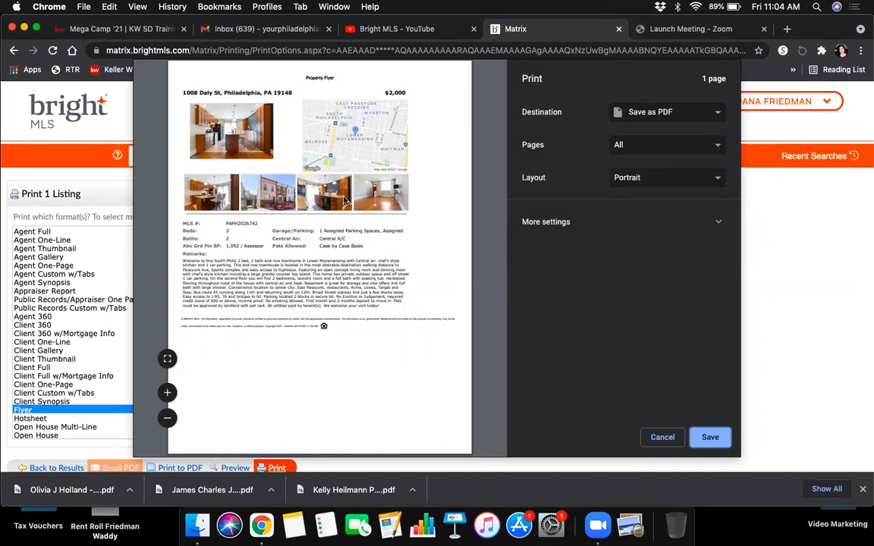
Step: Highlight the $2,000 price on the flyer preview, then cancel the print dialog
drag(386, 92, 404, 92)
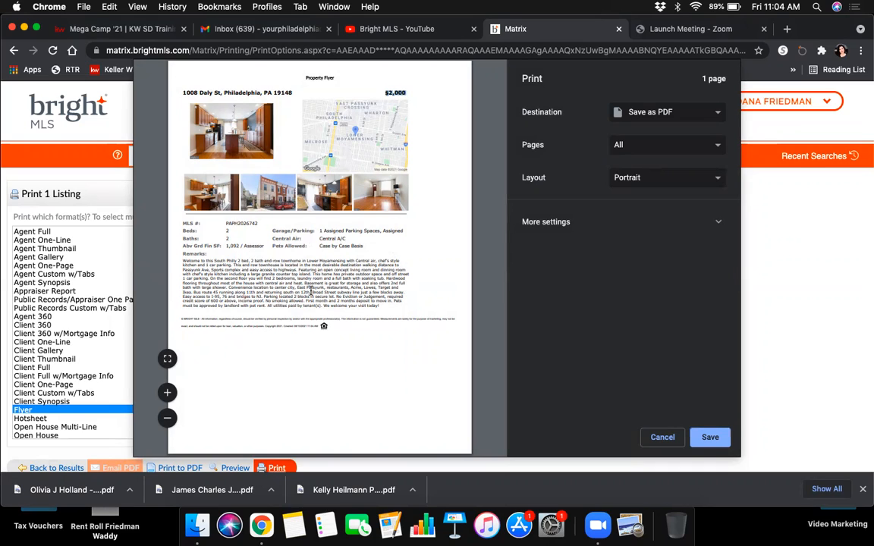
click(365, 379)
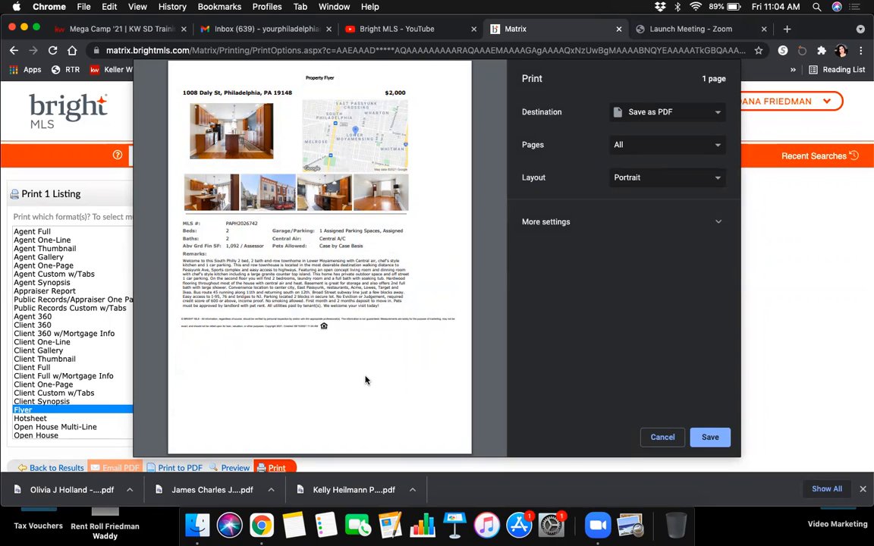
click(664, 437)
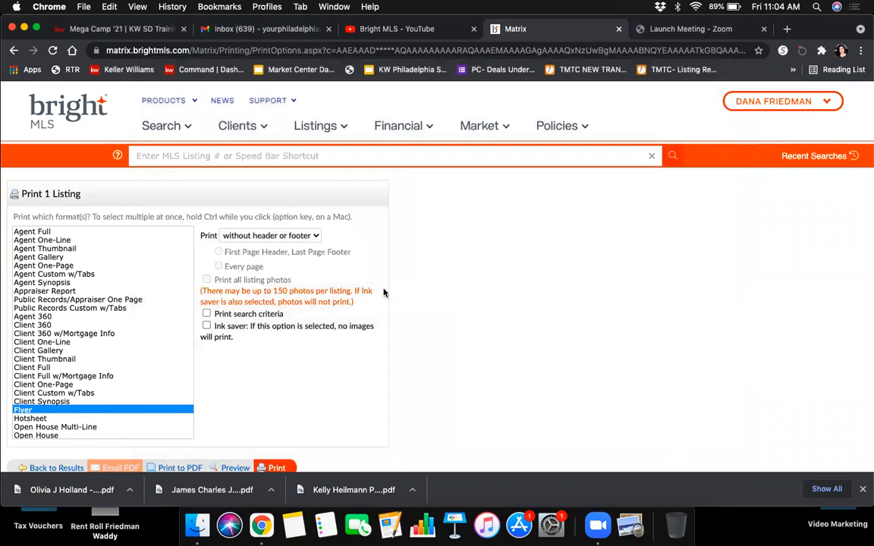
Step: Regenerate the flyer preview with both header and footer included
click(311, 238)
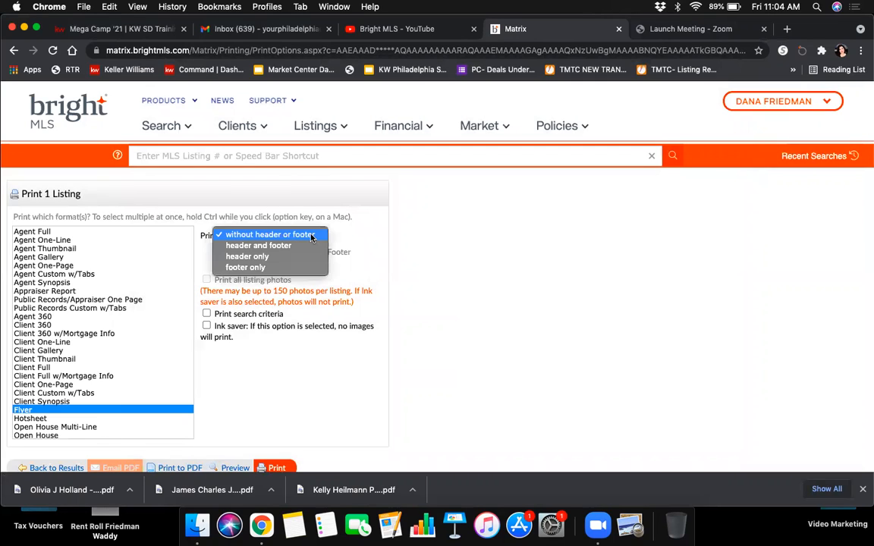
click(262, 245)
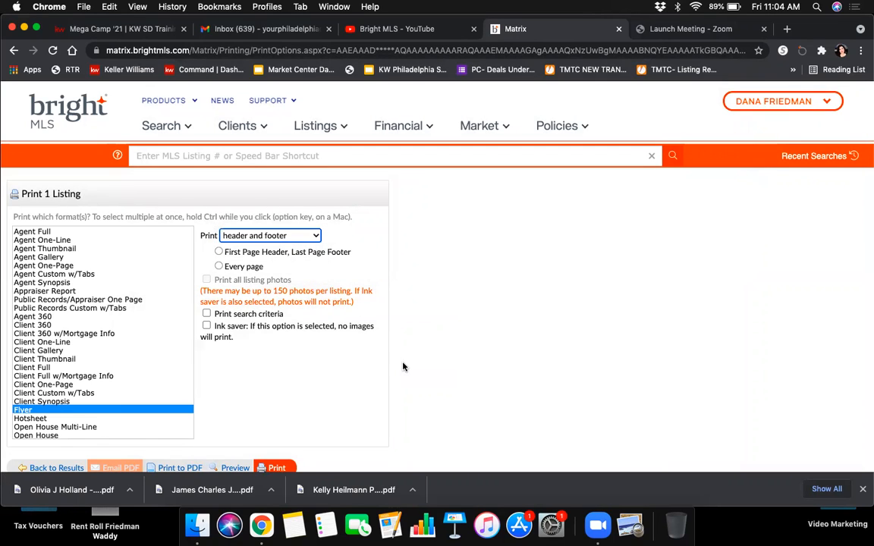
click(278, 468)
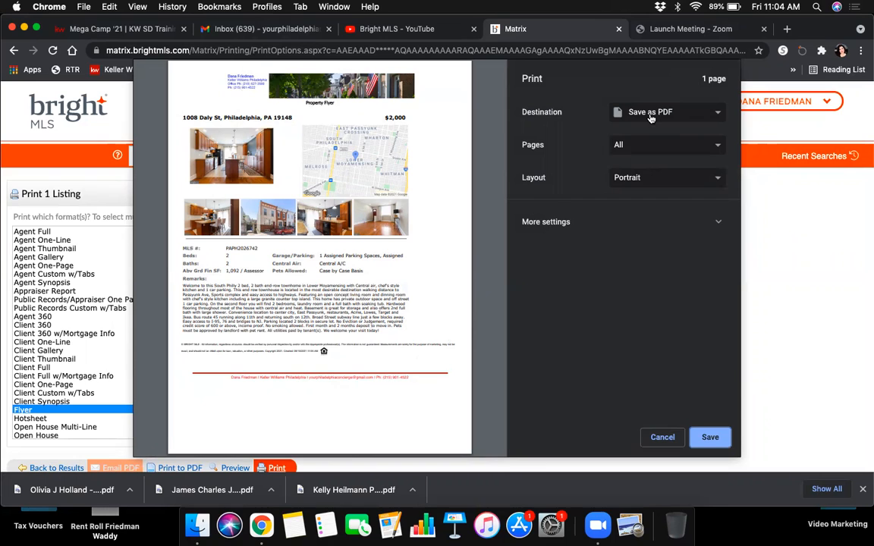
Step: Save the flyer as a PDF named 'Daly Flyer OH' in Downloads
click(708, 437)
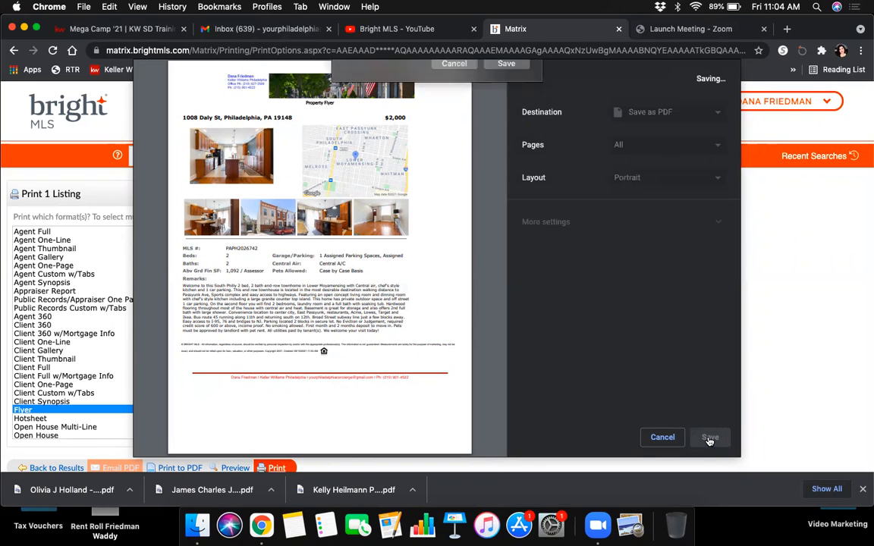
text(Daly Flyer OH)
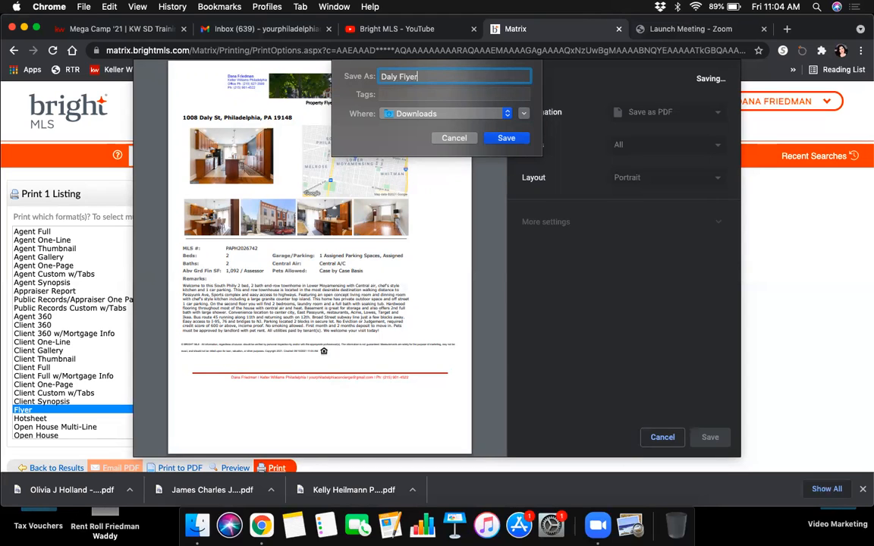
click(505, 138)
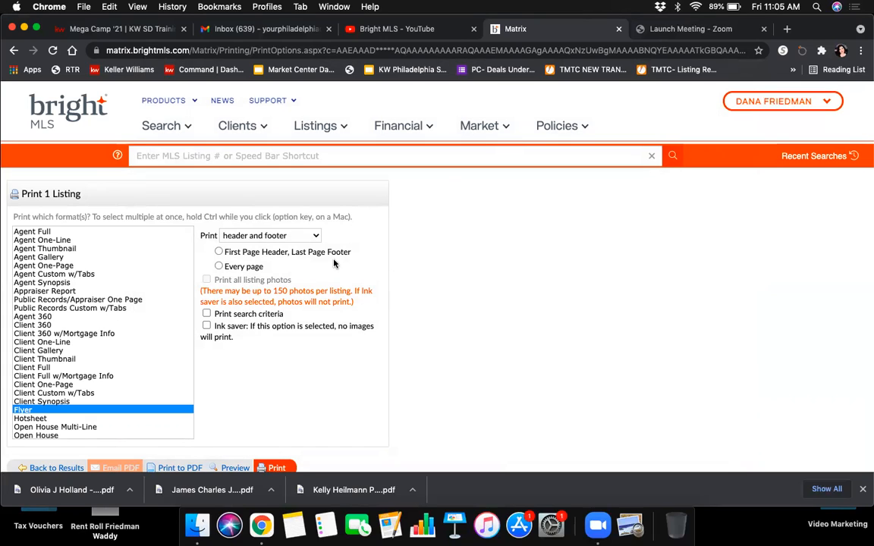
Step: Go to Account & Settings from the account menu and open MLS Settings
click(785, 110)
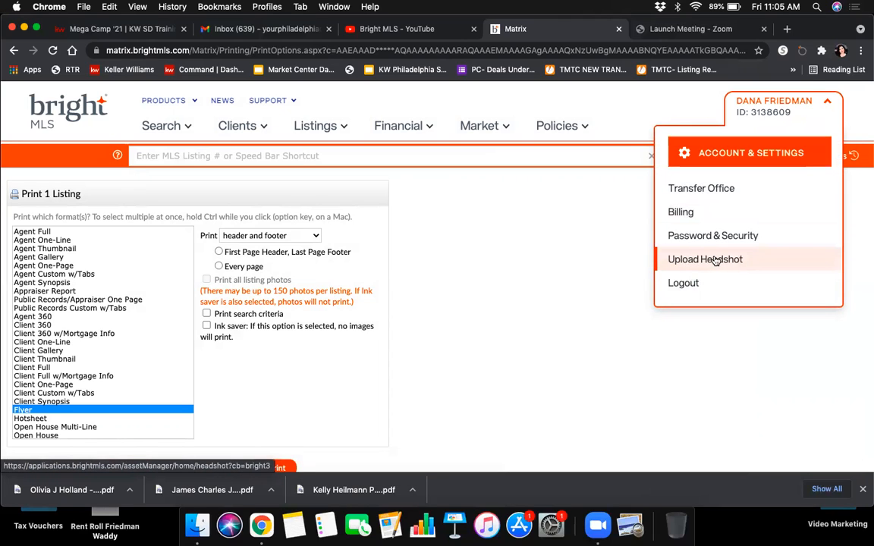
click(744, 154)
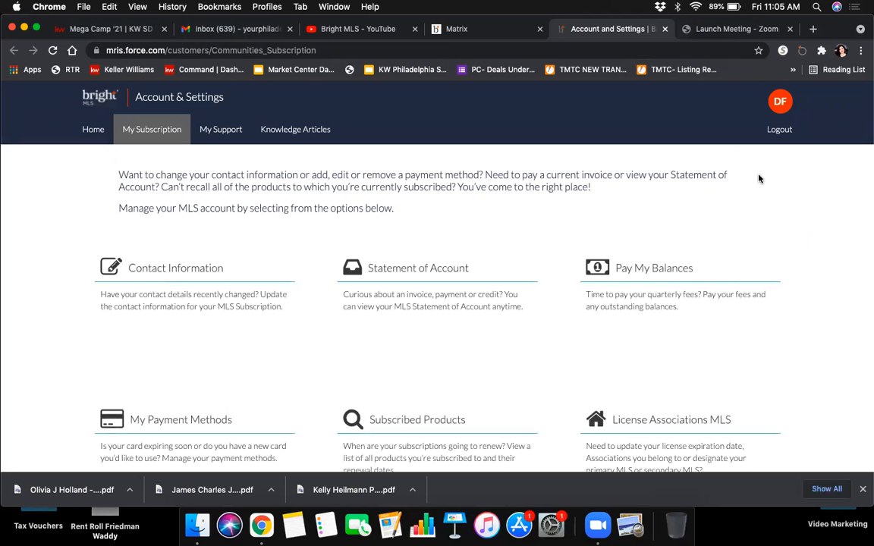
scroll(759, 195, down, 4)
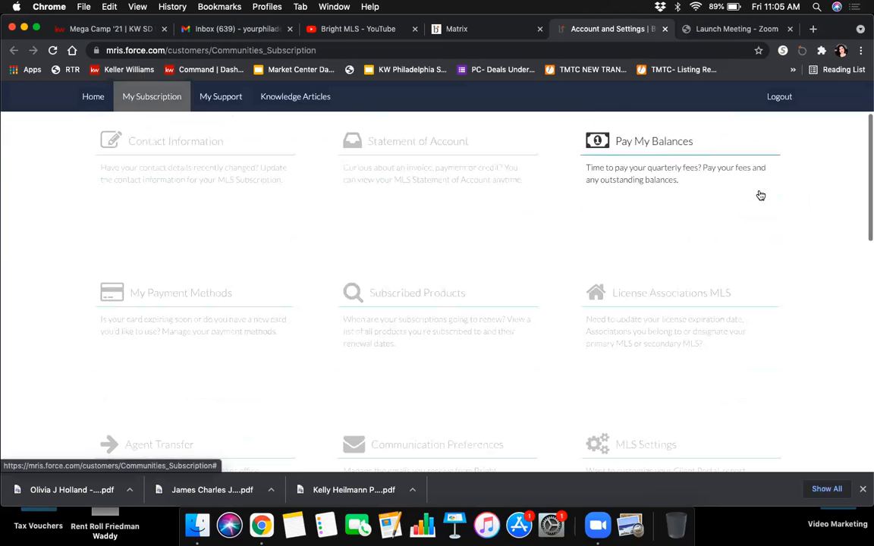
scroll(847, 256, down, 3)
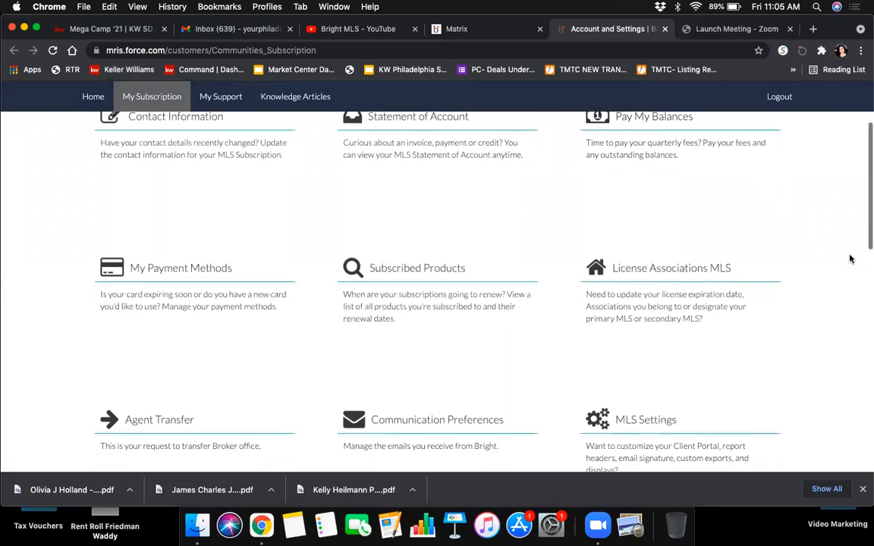
scroll(849, 259, down, 3)
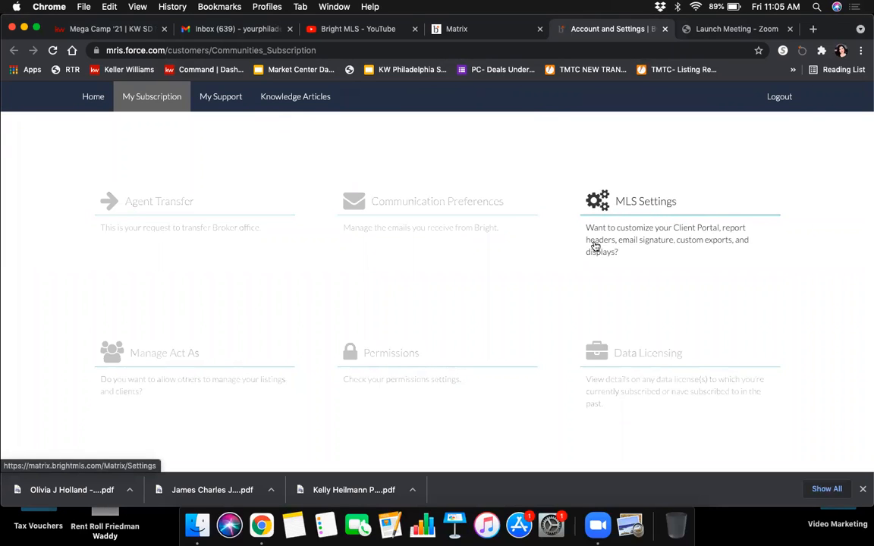
click(634, 209)
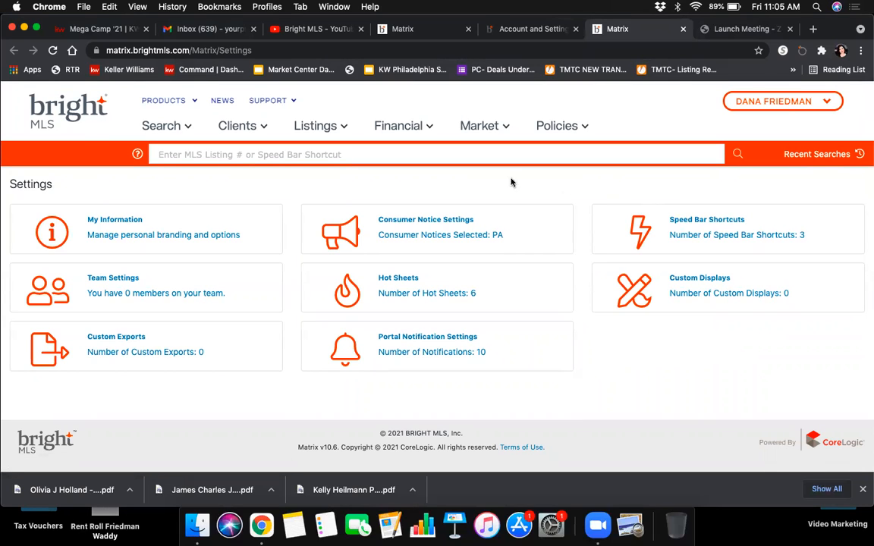
Step: Open My Information, then its Header & Footer settings
click(104, 236)
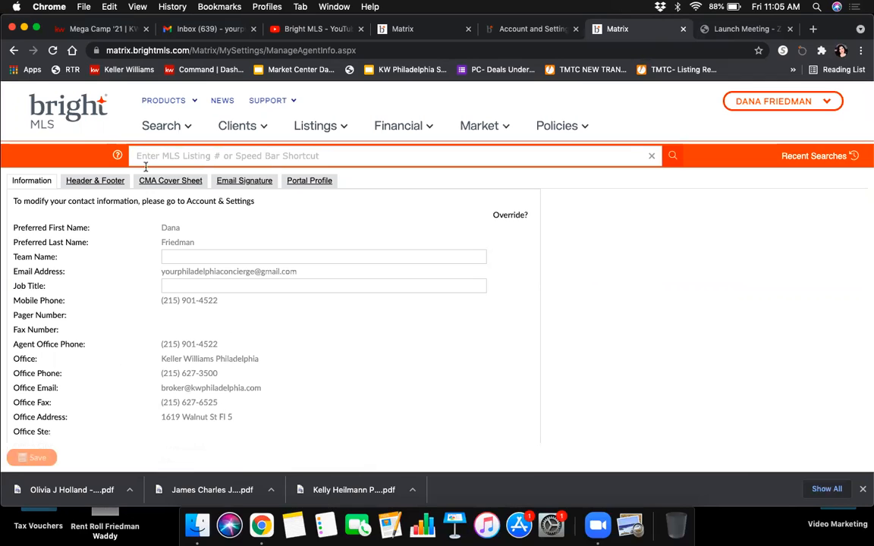
click(109, 181)
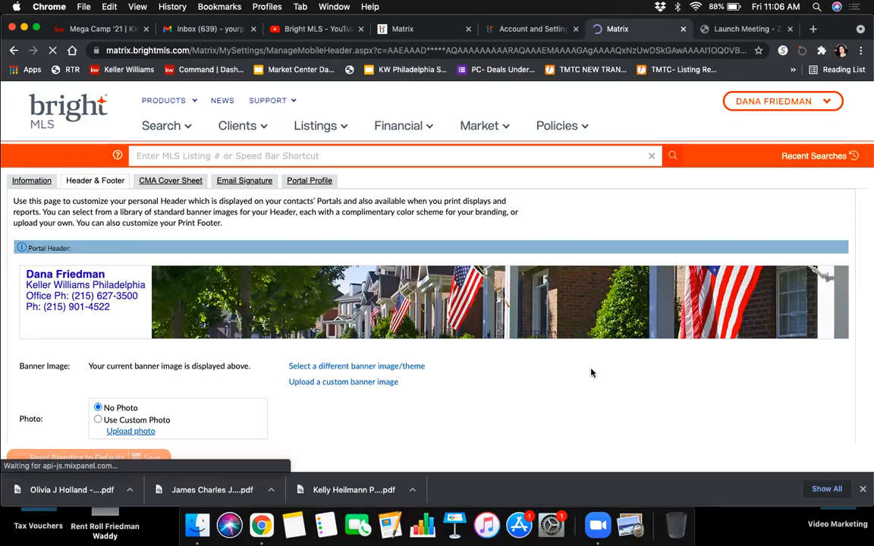
Step: Set the empty fifth header branding line to the email address
scroll(605, 383, down, 5)
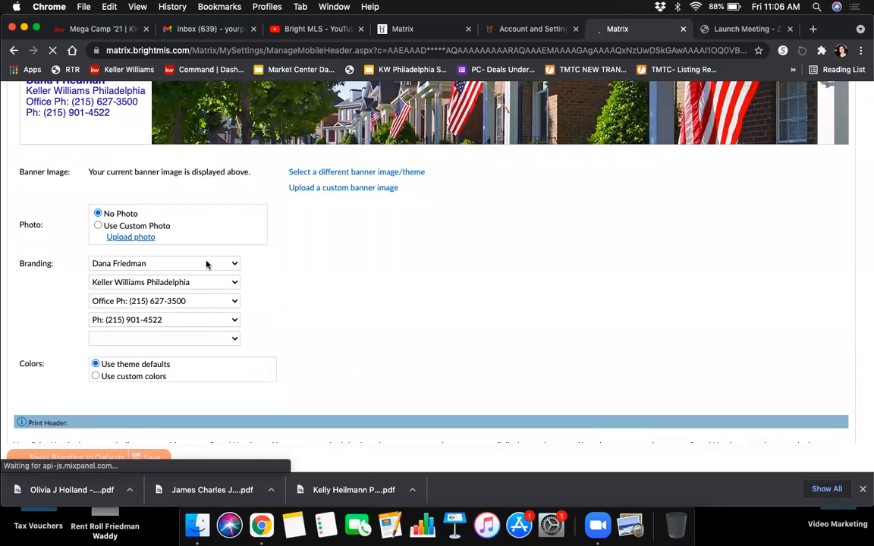
click(232, 340)
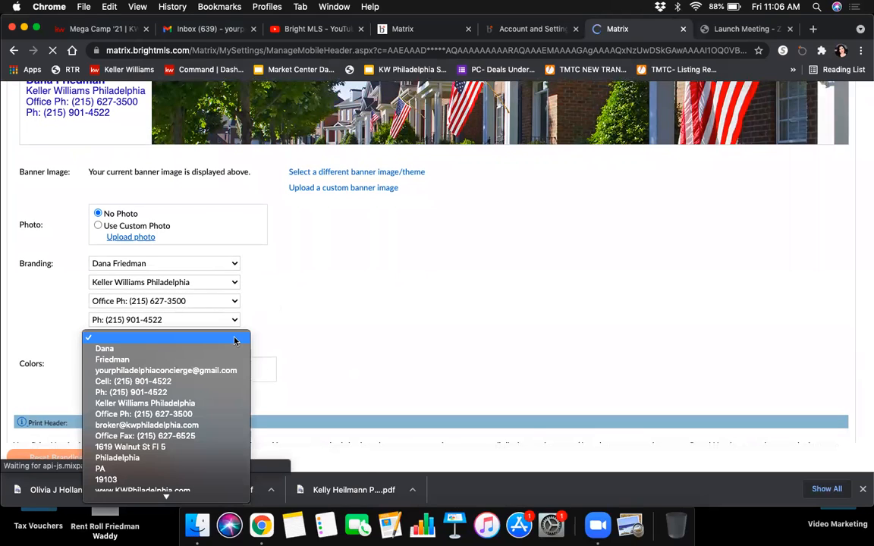
click(226, 372)
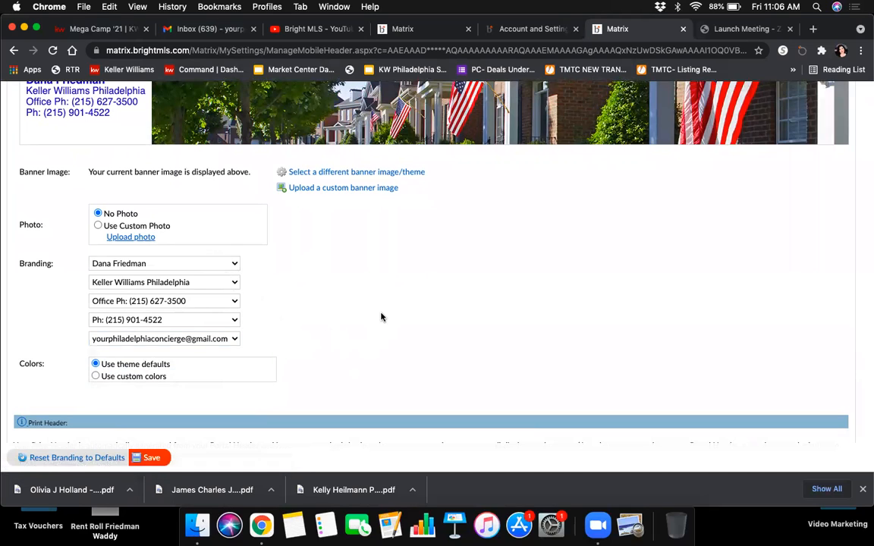
Step: Browse the gallery of alternative header banner templates
scroll(380, 316, up, 3)
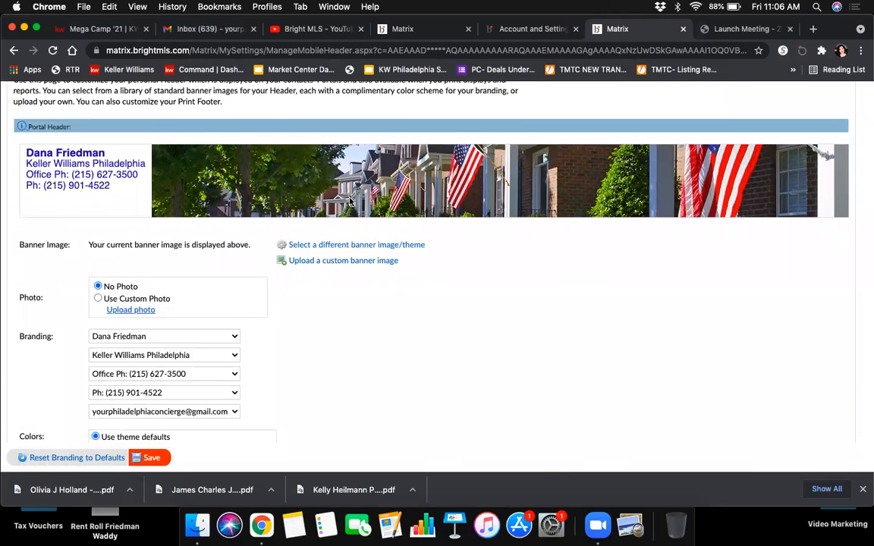
click(356, 250)
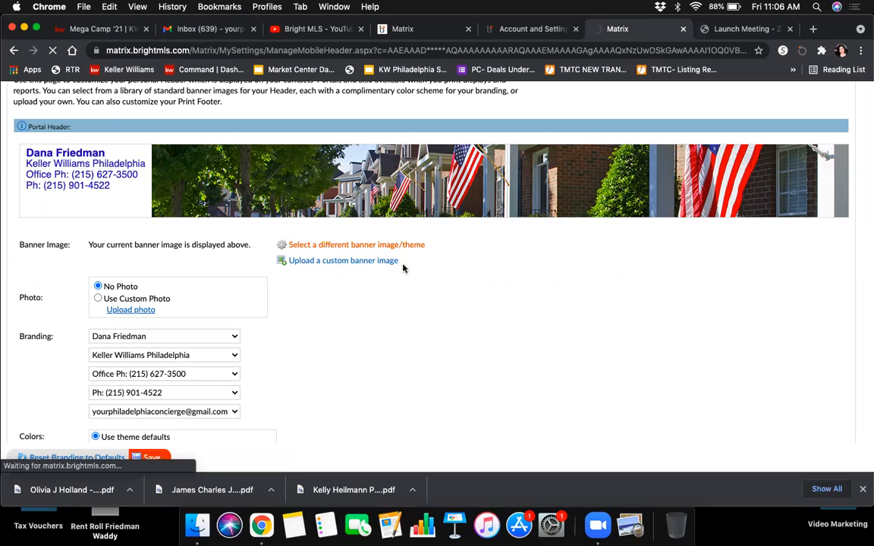
scroll(439, 265, down, 2)
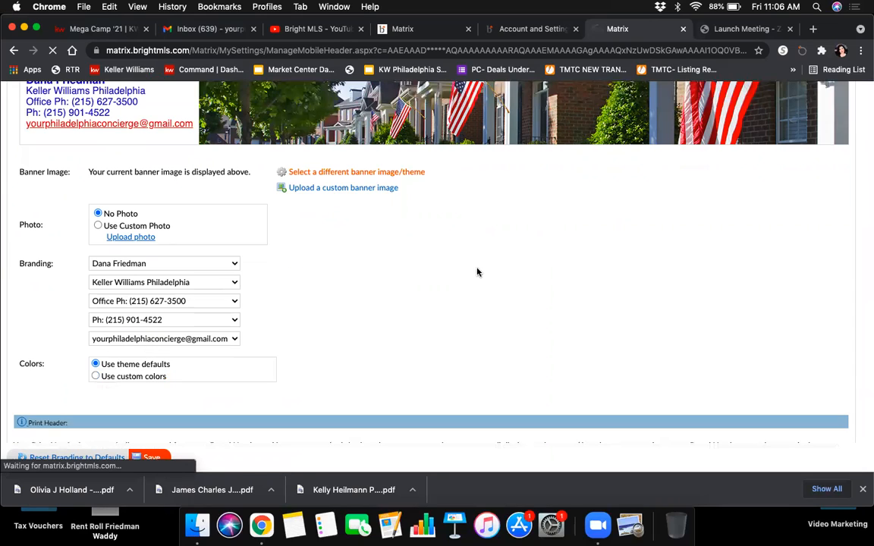
scroll(482, 275, down, 3)
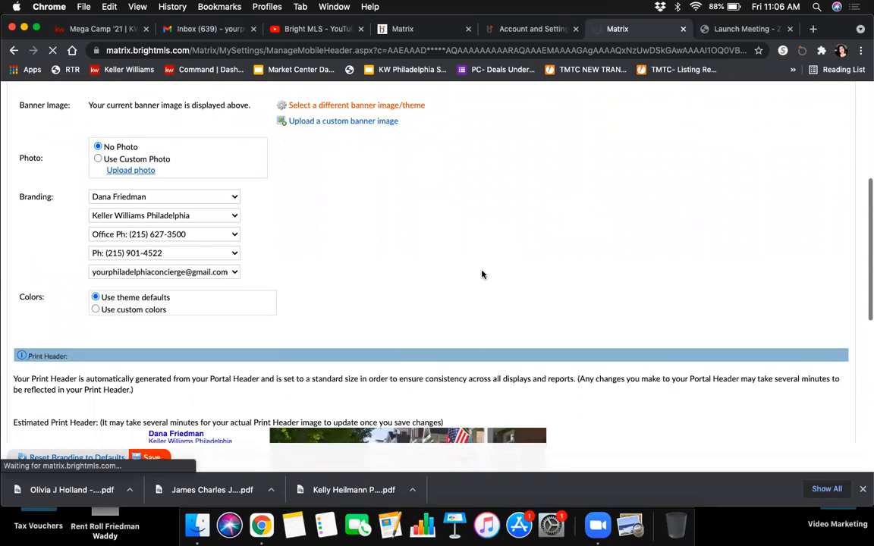
scroll(482, 274, down, 2)
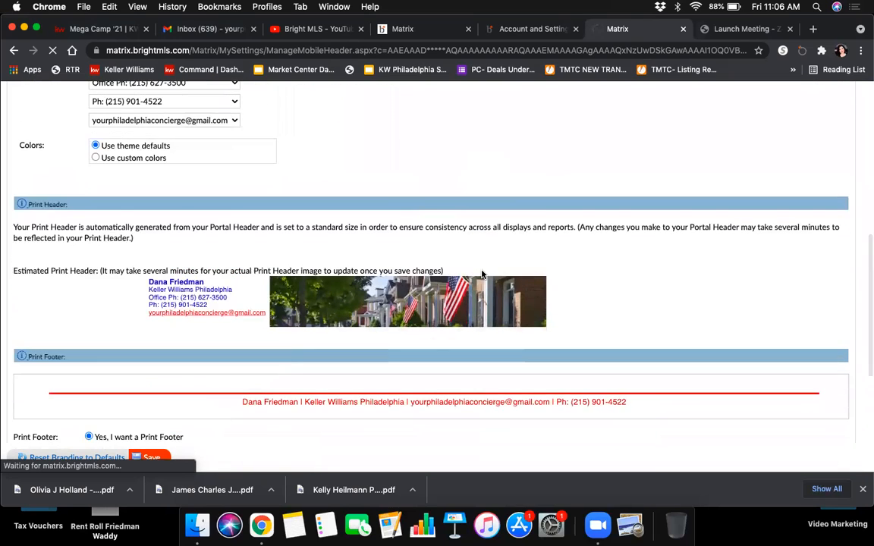
scroll(482, 275, up, 3)
scroll(481, 275, up, 3)
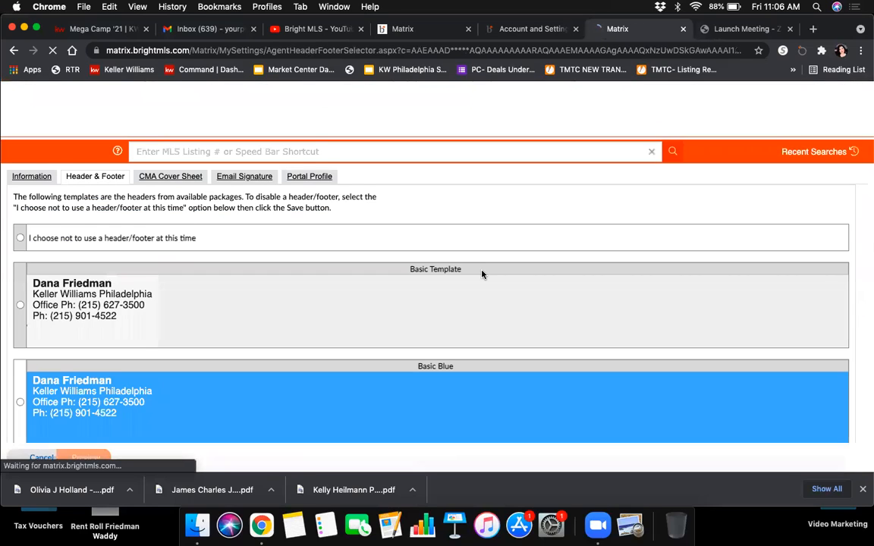
scroll(616, 223, down, 10)
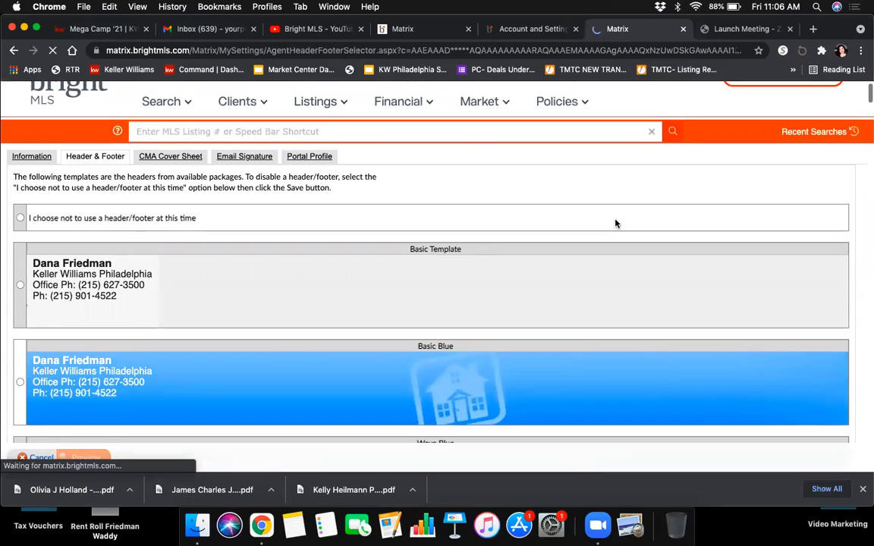
scroll(617, 224, down, 10)
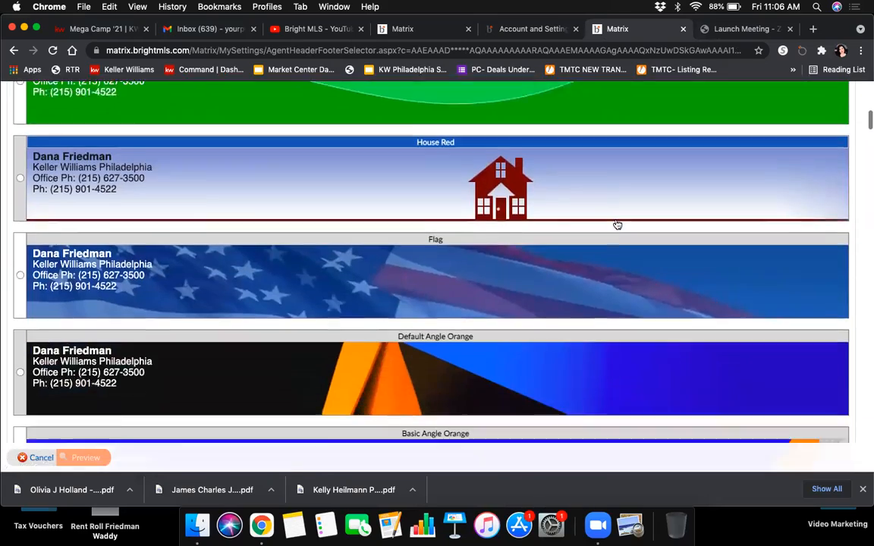
scroll(617, 224, down, 10)
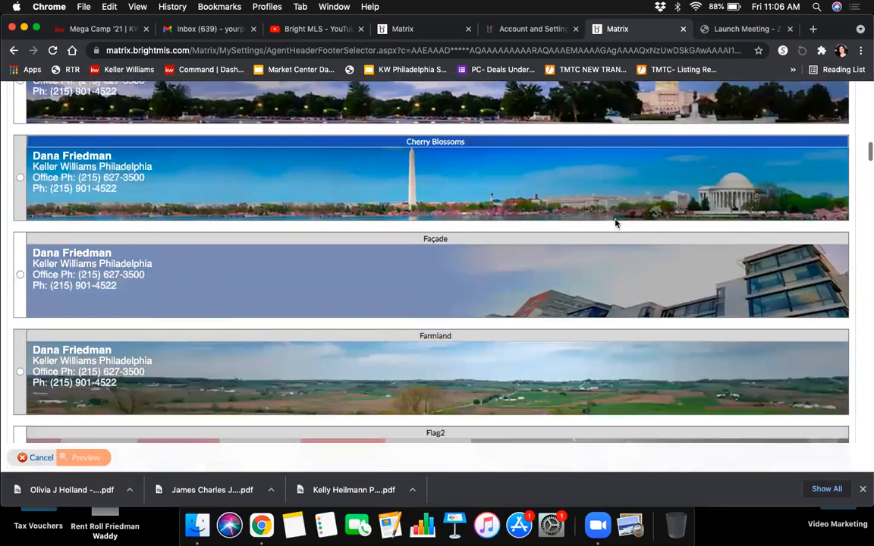
scroll(617, 225, down, 10)
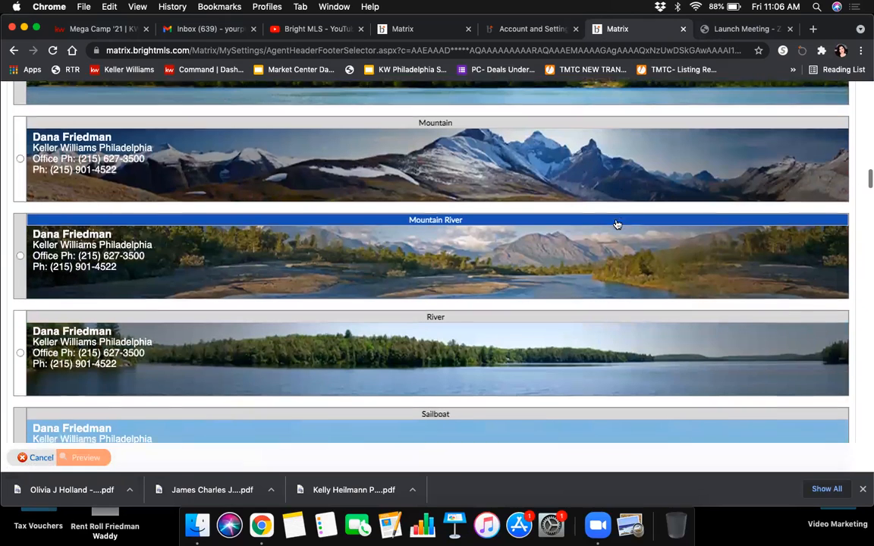
scroll(616, 224, down, 5)
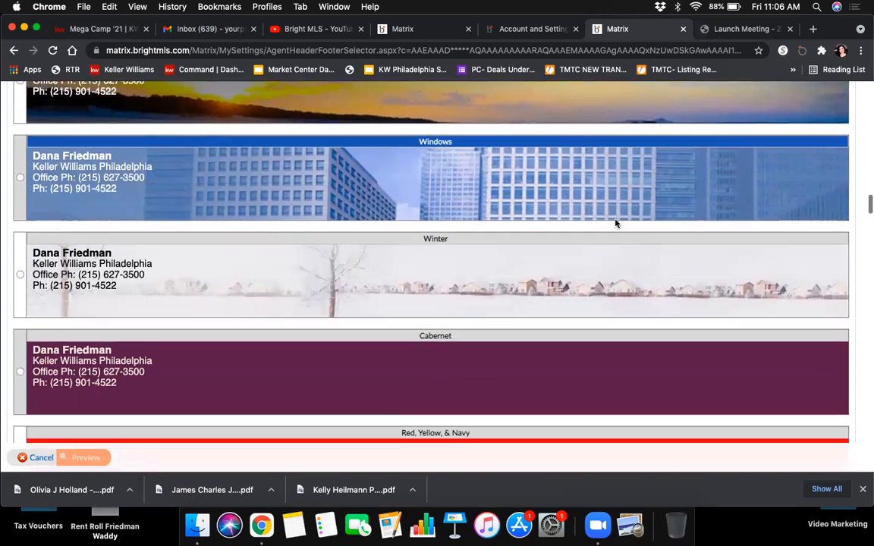
scroll(616, 225, down, 4)
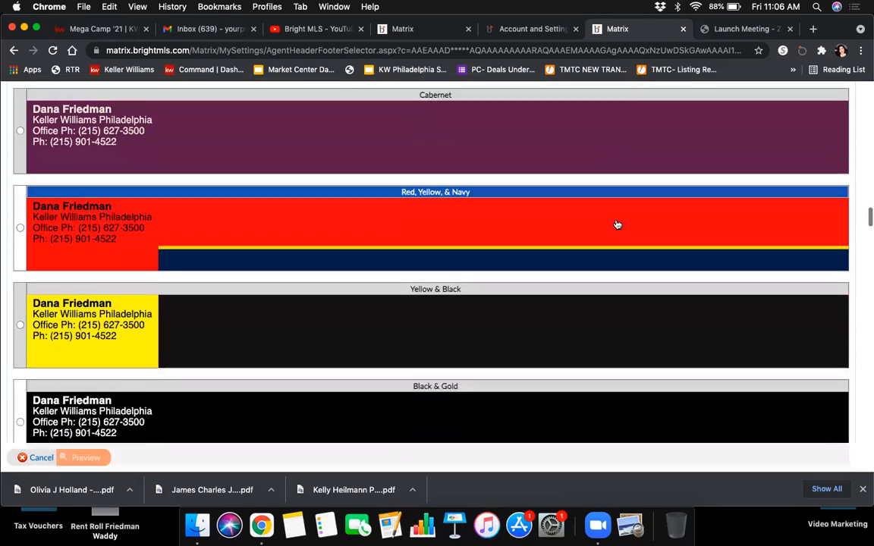
scroll(617, 224, down, 8)
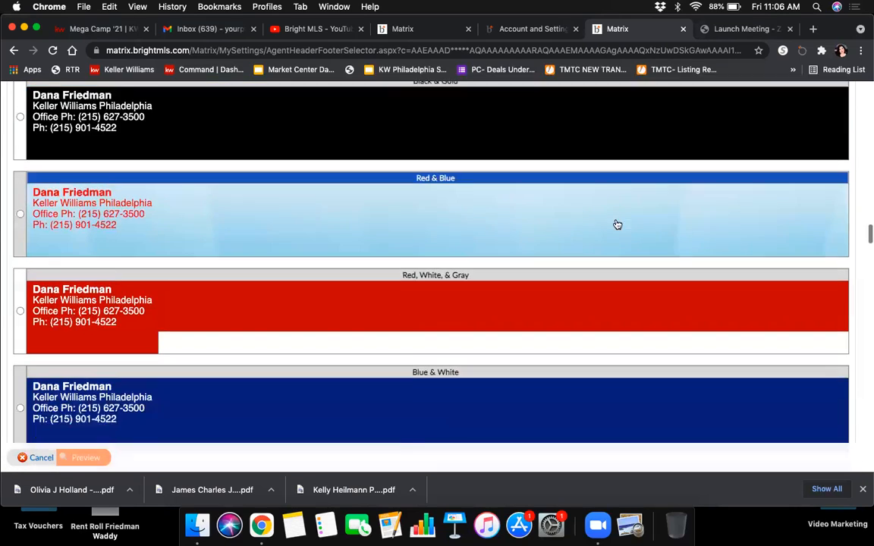
scroll(617, 224, down, 5)
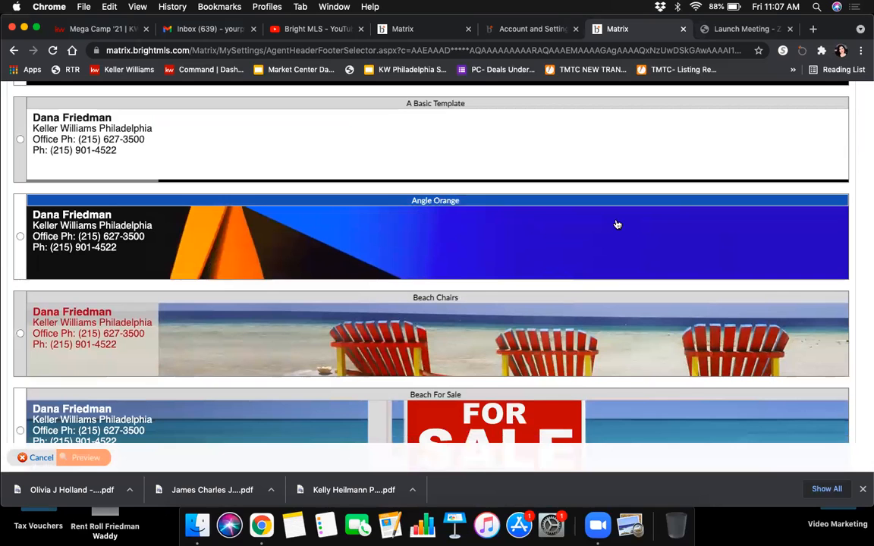
scroll(464, 167, down, 6)
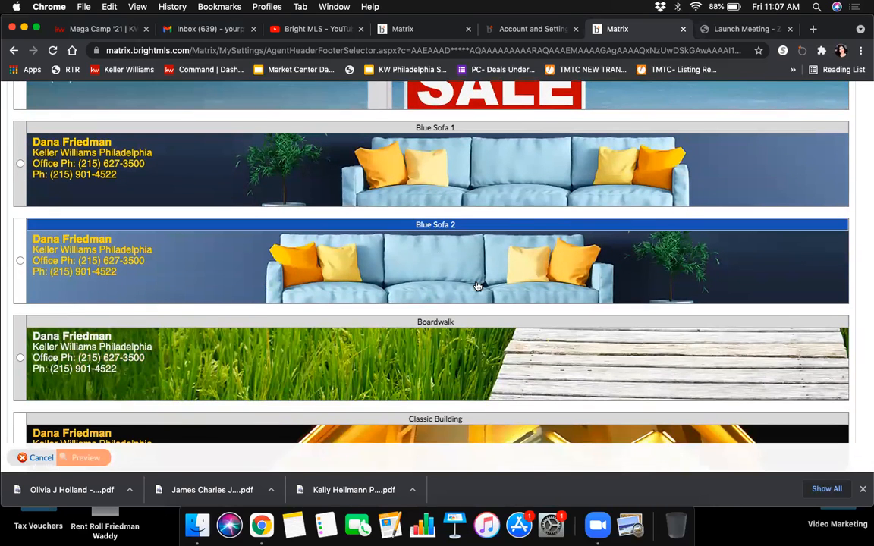
scroll(477, 286, down, 2)
scroll(477, 286, down, 4)
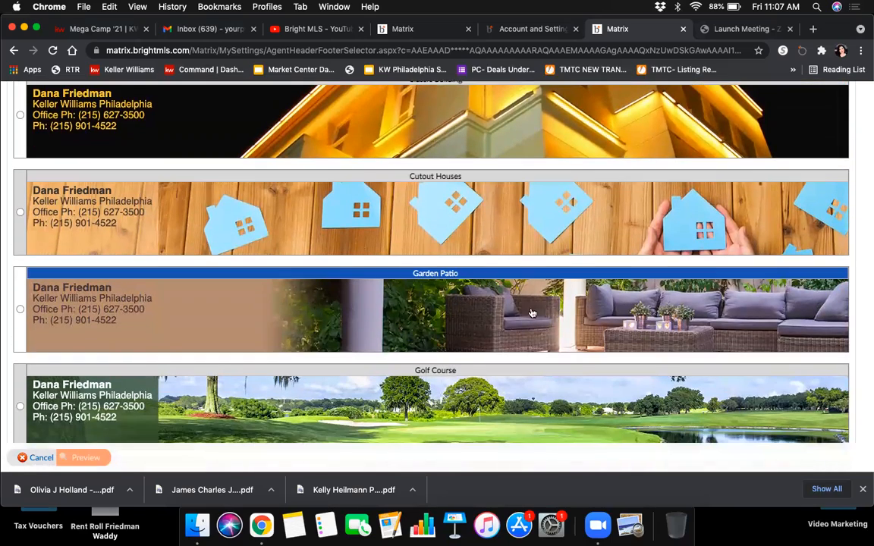
scroll(524, 324, down, 7)
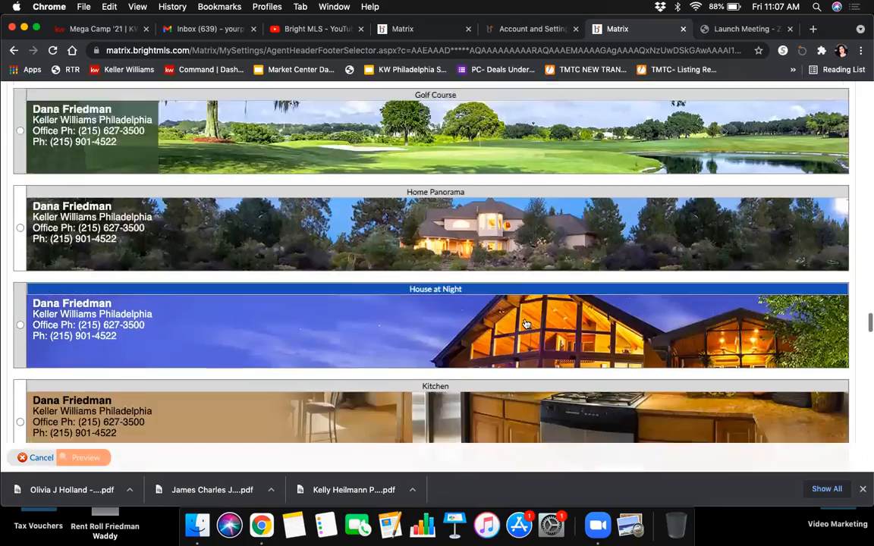
scroll(524, 324, down, 5)
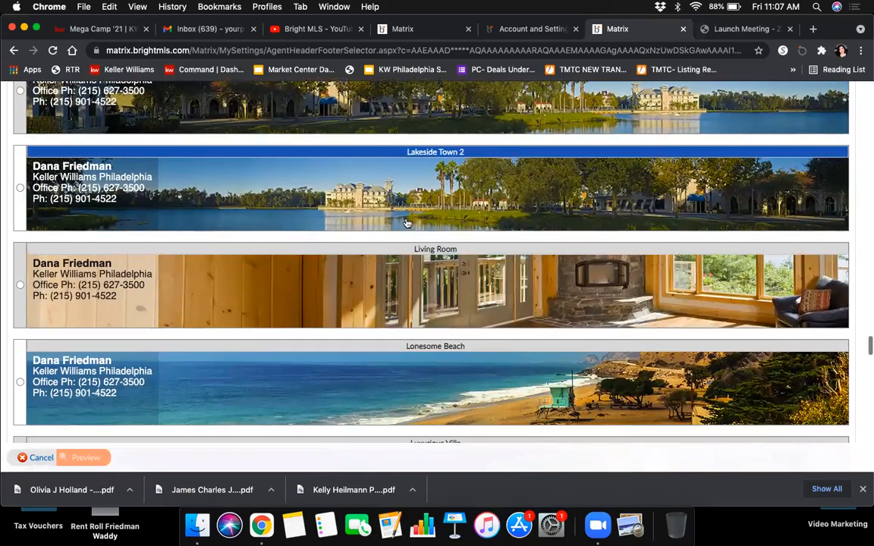
scroll(669, 235, down, 5)
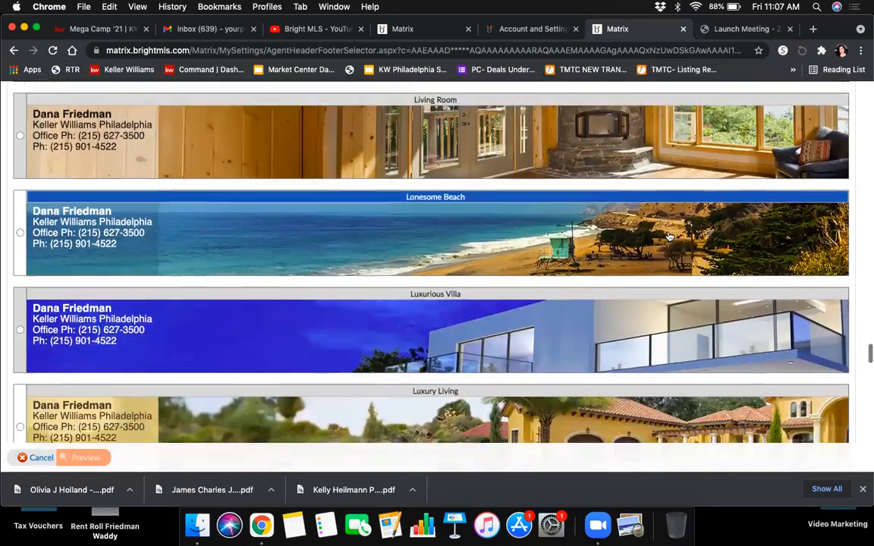
scroll(668, 237, down, 6)
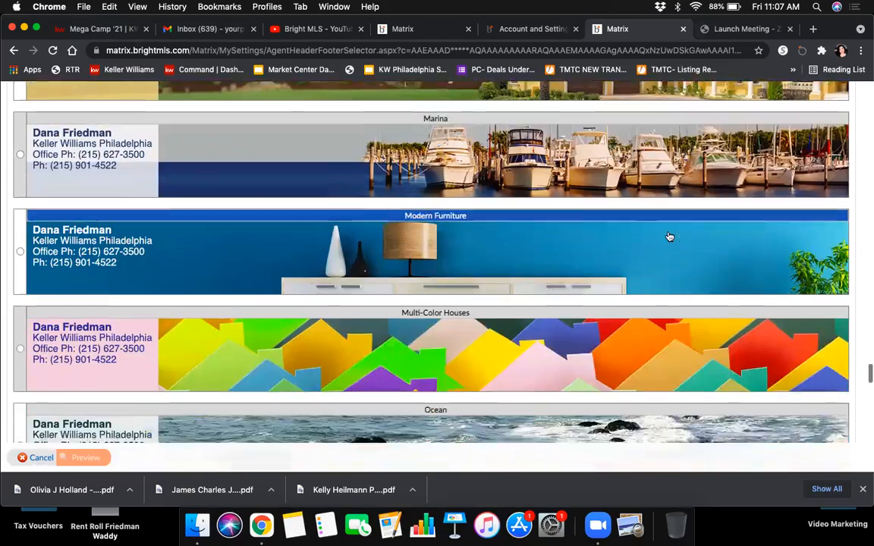
scroll(668, 237, down, 10)
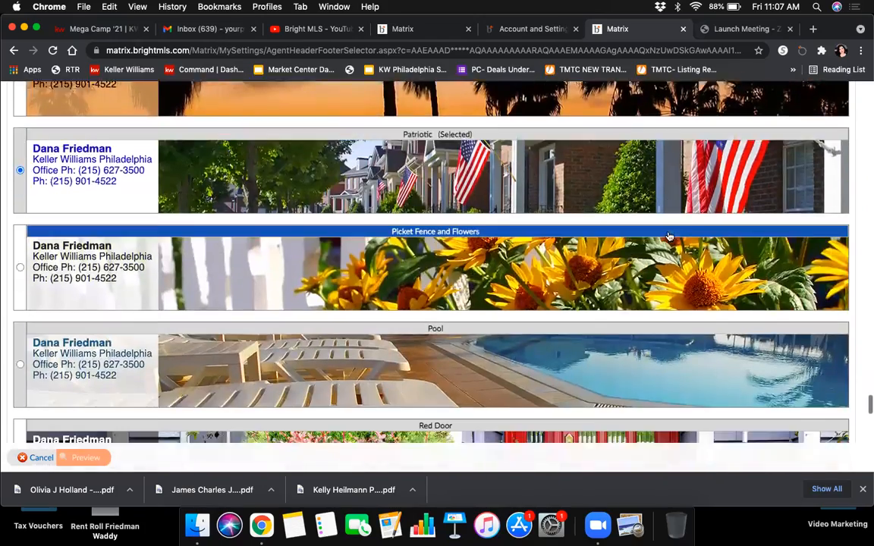
scroll(668, 237, down, 3)
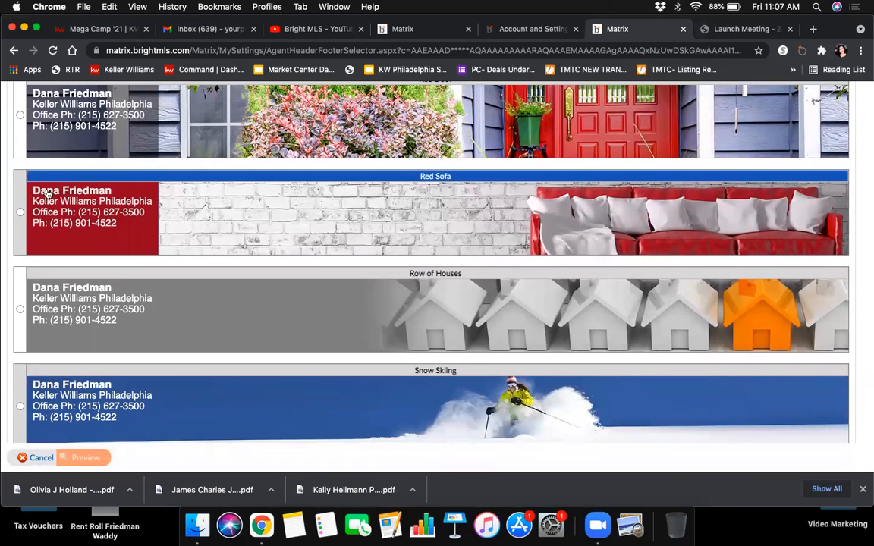
click(19, 211)
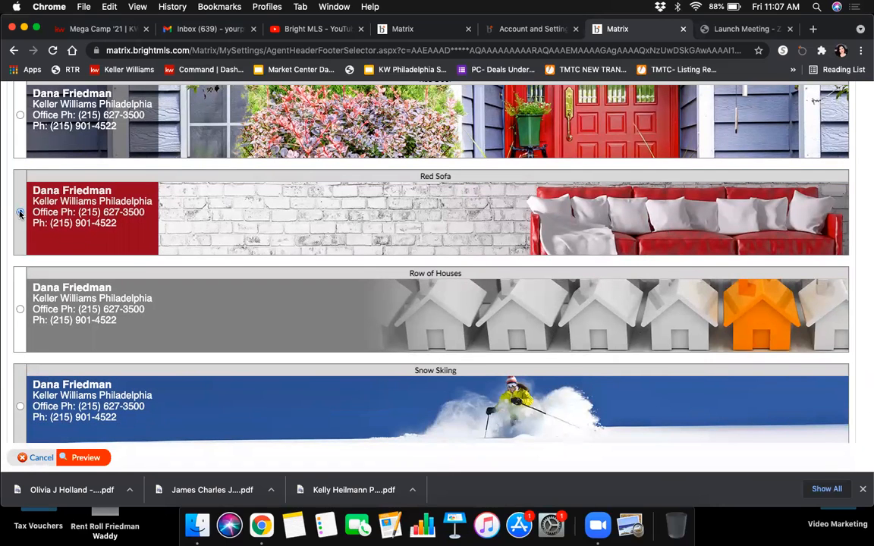
Step: Preview and save the Red Sofa header banner, then review the footer settings below
click(86, 458)
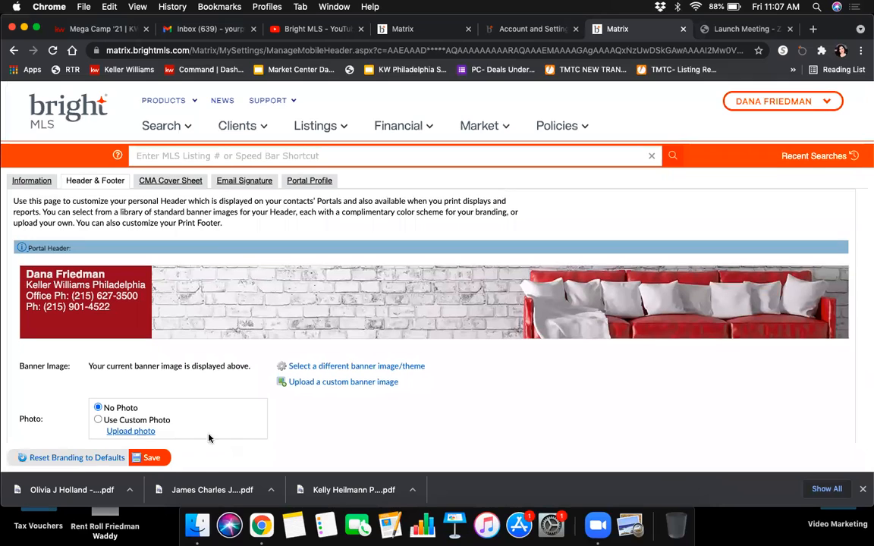
click(155, 461)
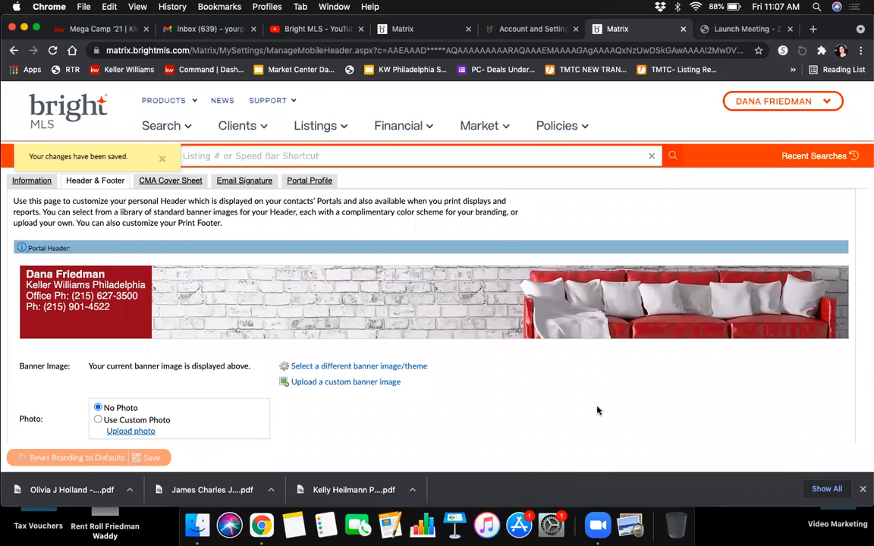
scroll(597, 410, down, 10)
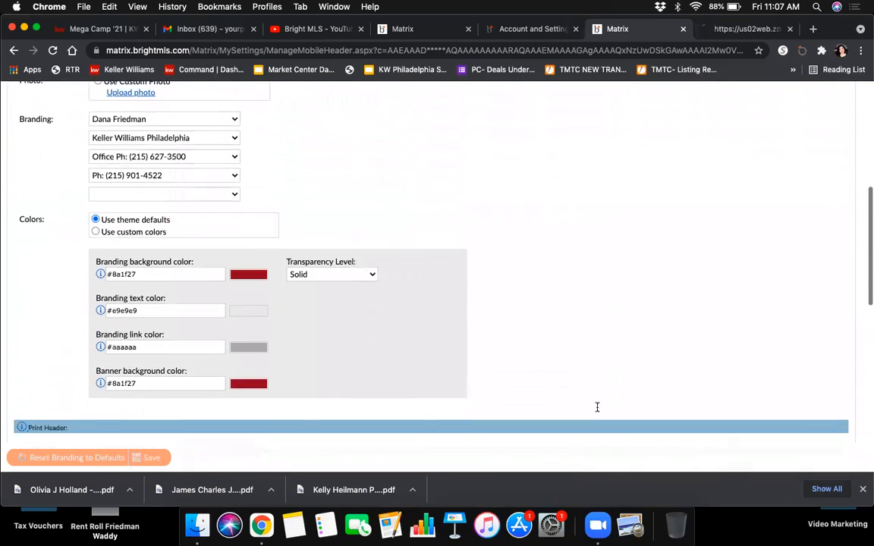
scroll(597, 409, down, 10)
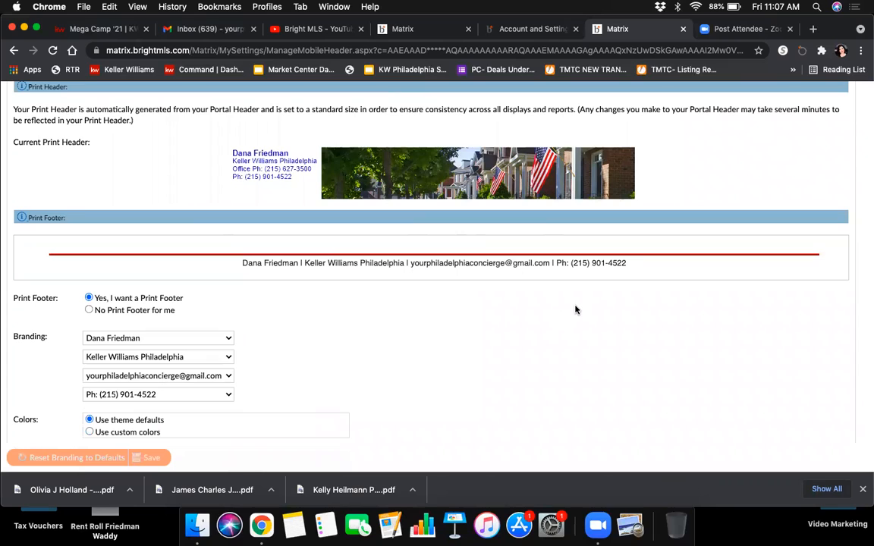
scroll(575, 309, down, 1)
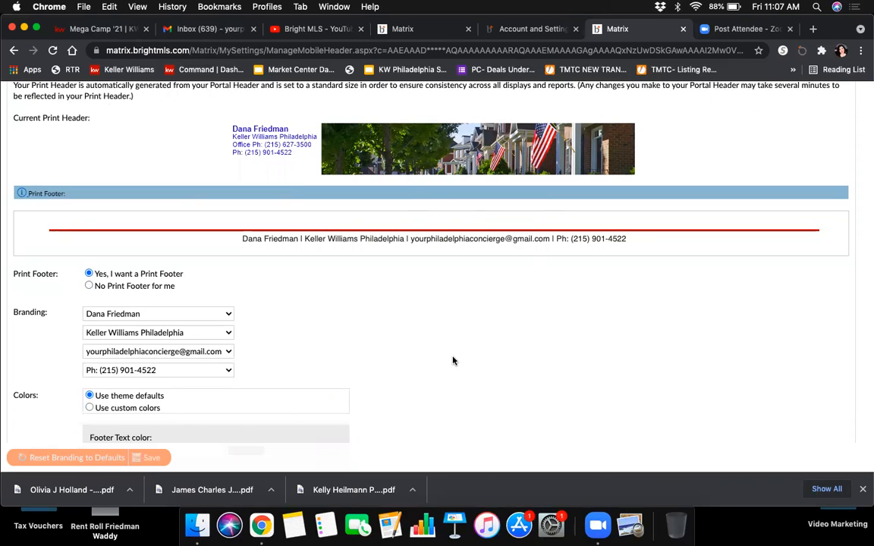
scroll(453, 360, down, 5)
scroll(453, 361, up, 15)
scroll(453, 361, up, 9)
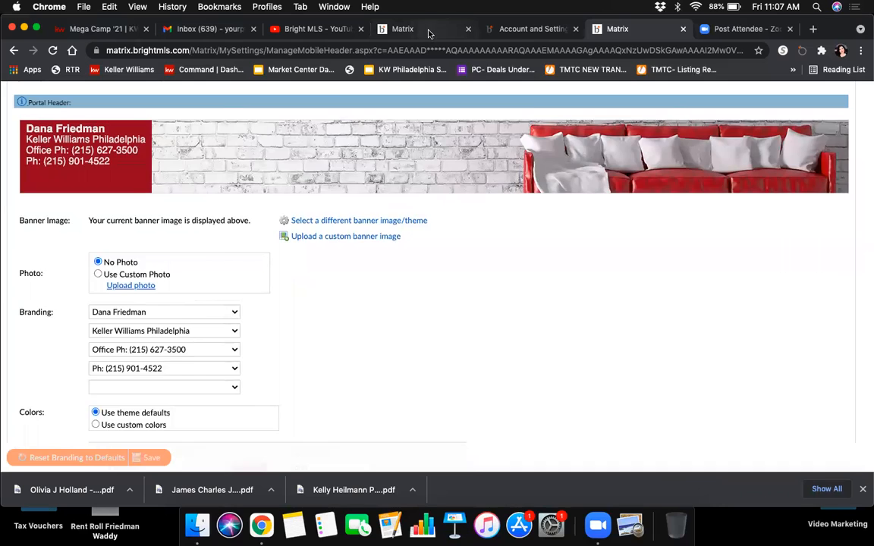
Step: Return to the lease listing's search results and pick Flyer as its print format
click(429, 30)
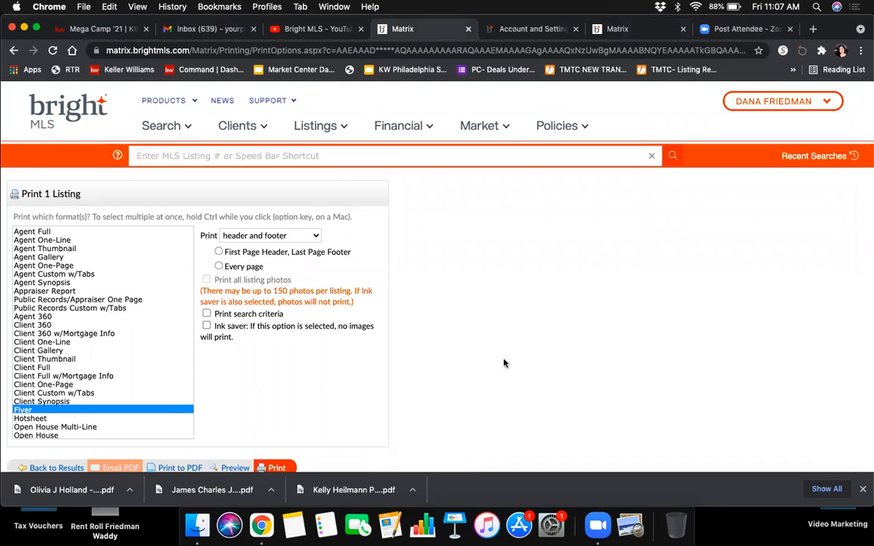
click(57, 468)
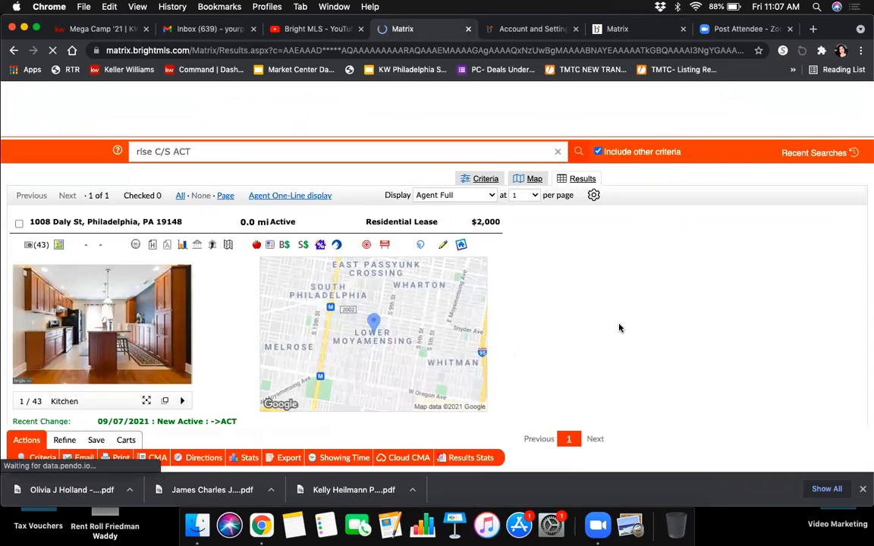
scroll(620, 332, down, 2)
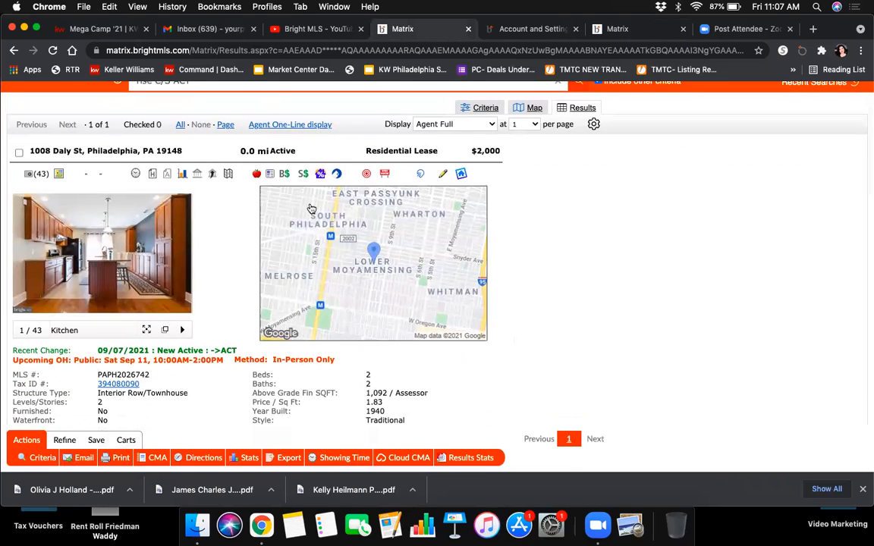
scroll(600, 352, down, 1)
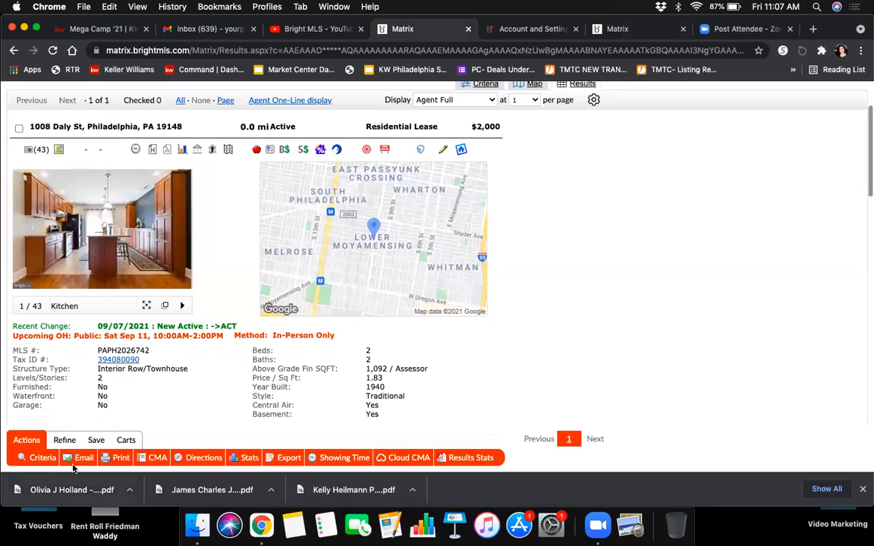
click(115, 458)
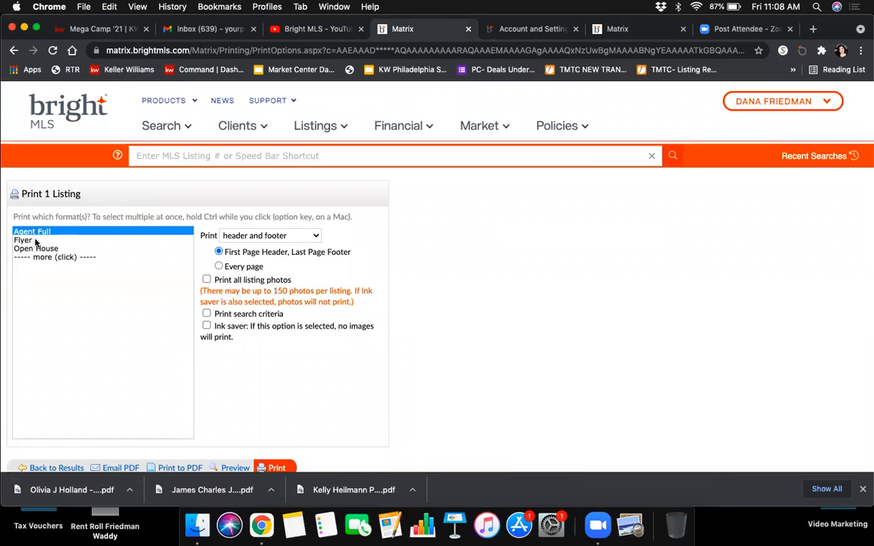
click(67, 256)
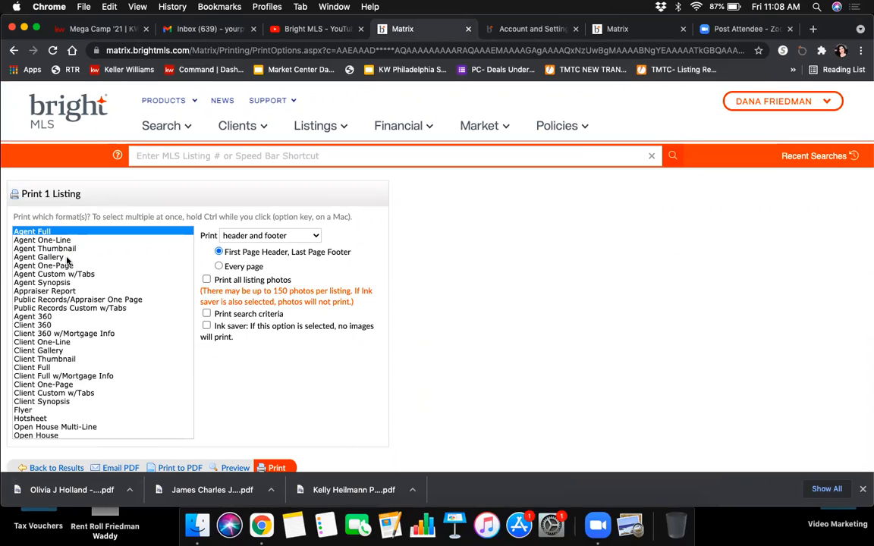
click(41, 411)
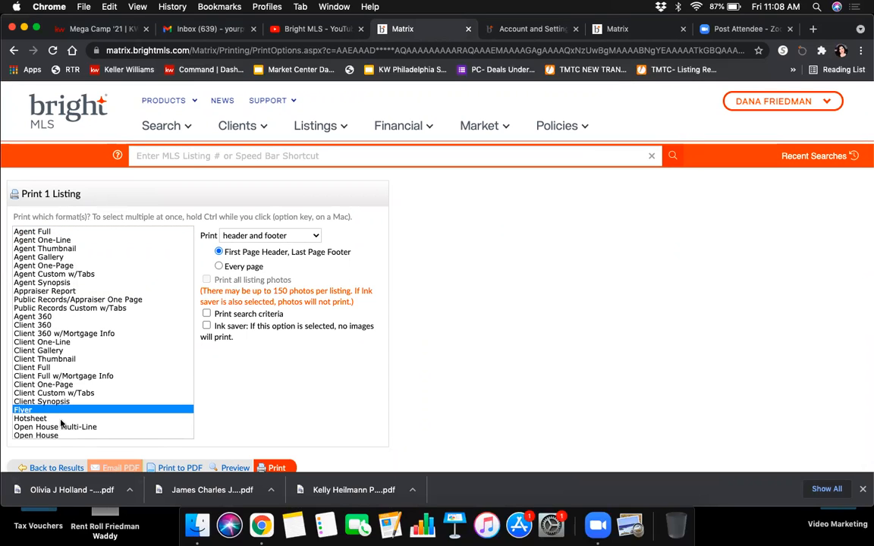
Step: Save the listing flyer as a PDF using Chrome's Save as PDF destination
click(276, 466)
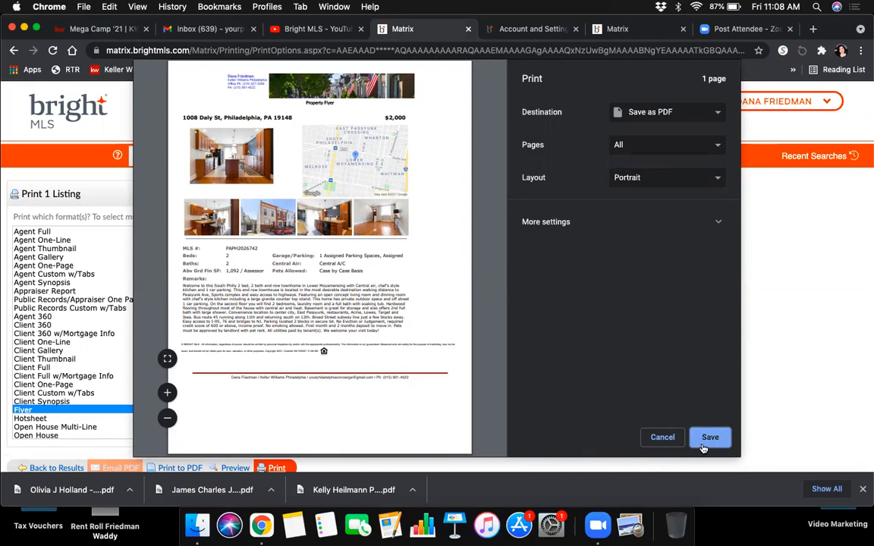
click(653, 443)
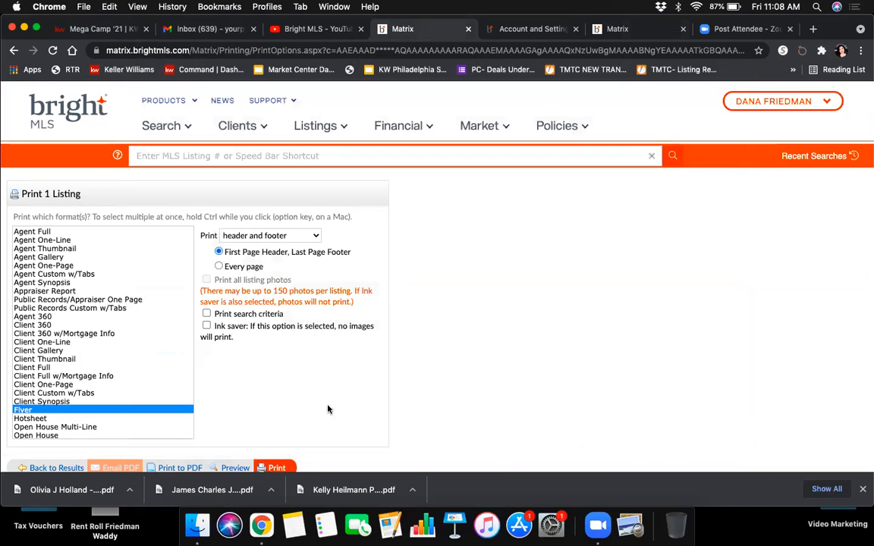
click(42, 233)
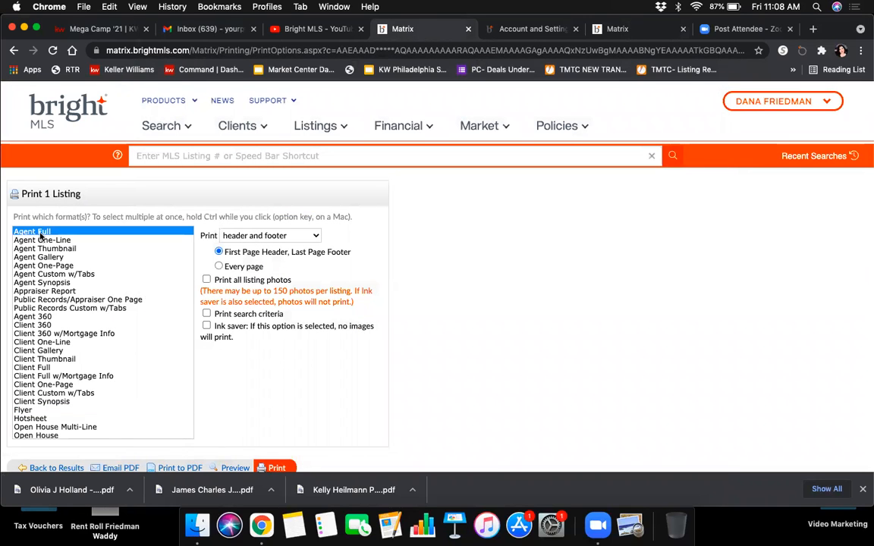
Step: Preview the two-page Agent Full printout without header or footer, then cancel it
click(245, 236)
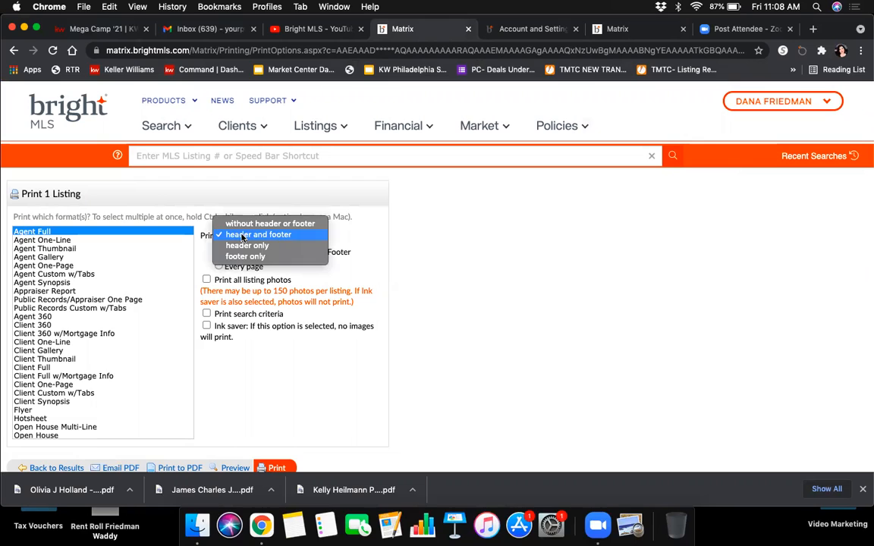
click(248, 225)
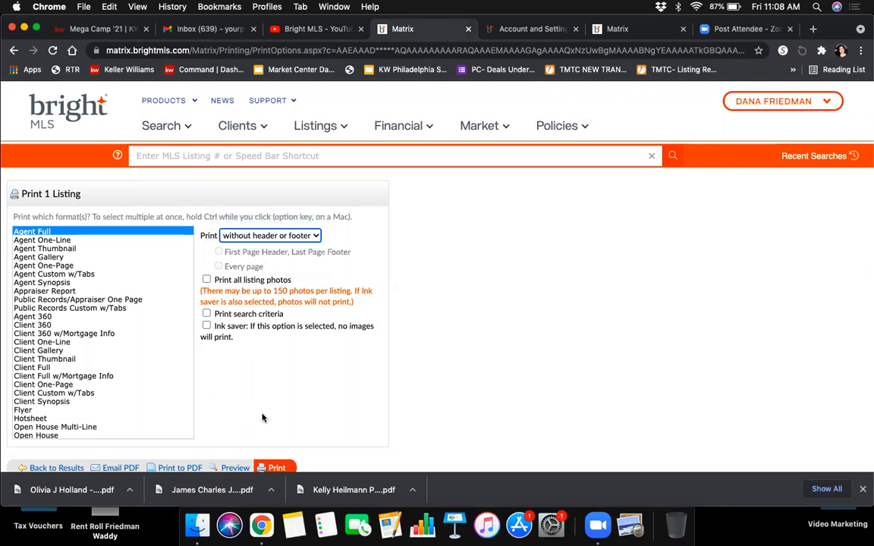
click(275, 468)
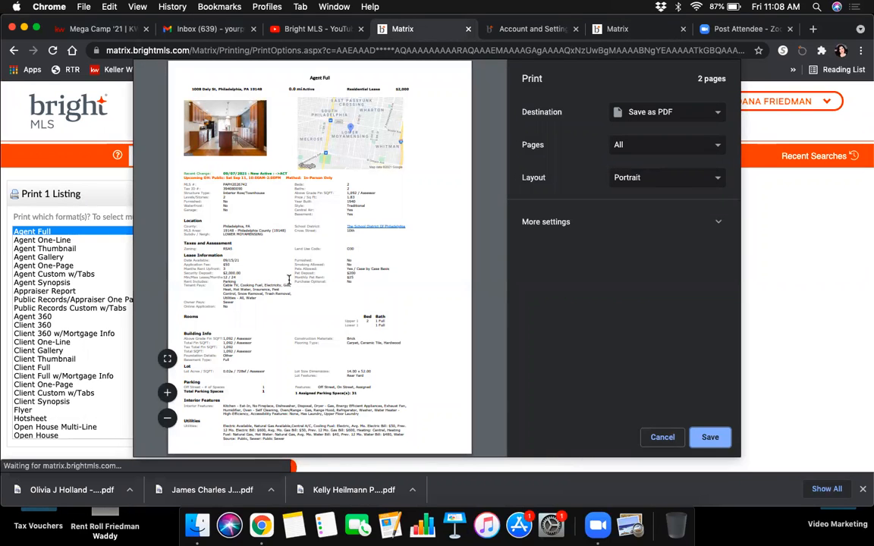
scroll(422, 328, down, 10)
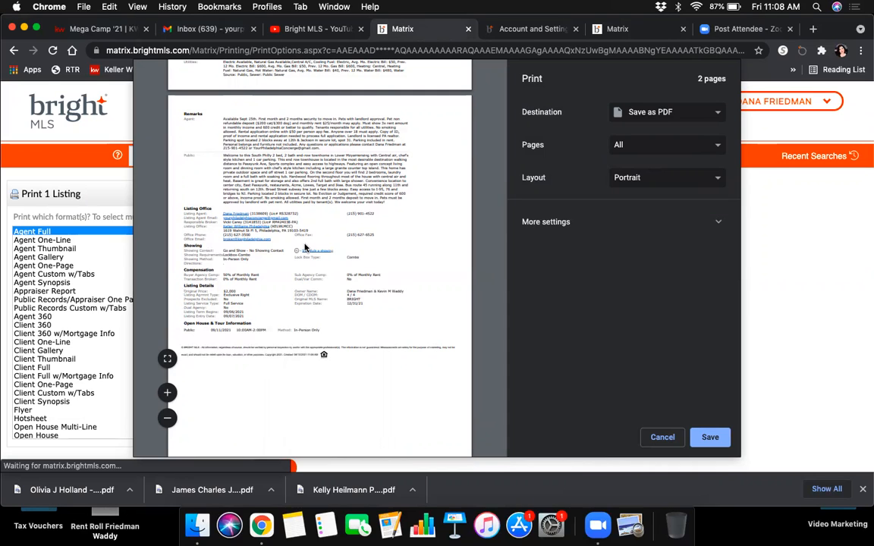
click(664, 437)
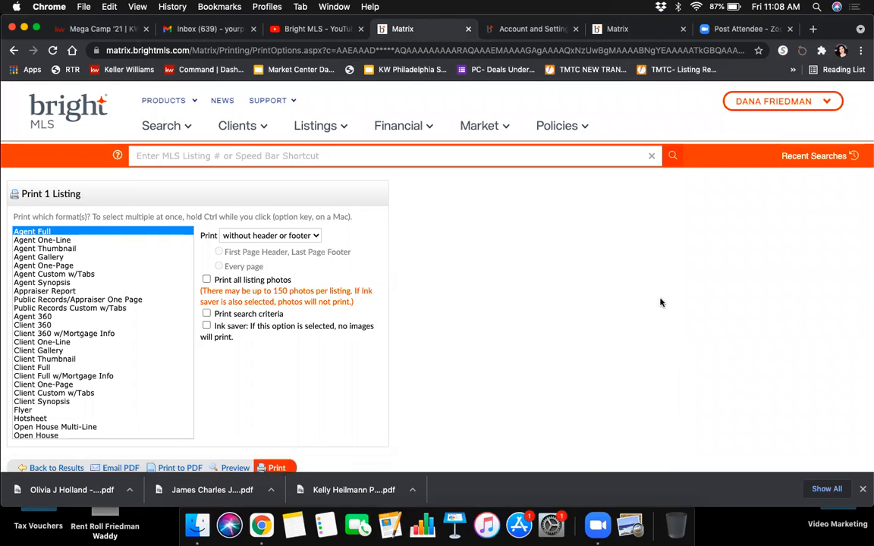